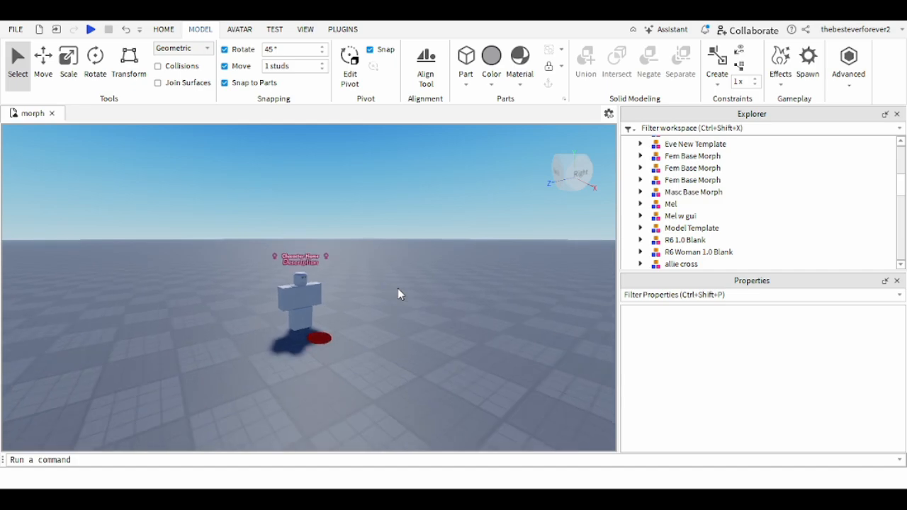
Step: Expand the Fem Base Morph model and its ASSETS folder to examine their contents, including the Body Colors object
{"action": "right_click_drag", "start_coordinate": [395, 287], "coordinate": [395, 288]}
{"action": "scroll", "coordinate": [396, 288], "scroll_direction": "up", "scroll_amount": 3}
{"action": "left_click", "coordinate": [692, 168]}
{"action": "left_click", "coordinate": [641, 168]}
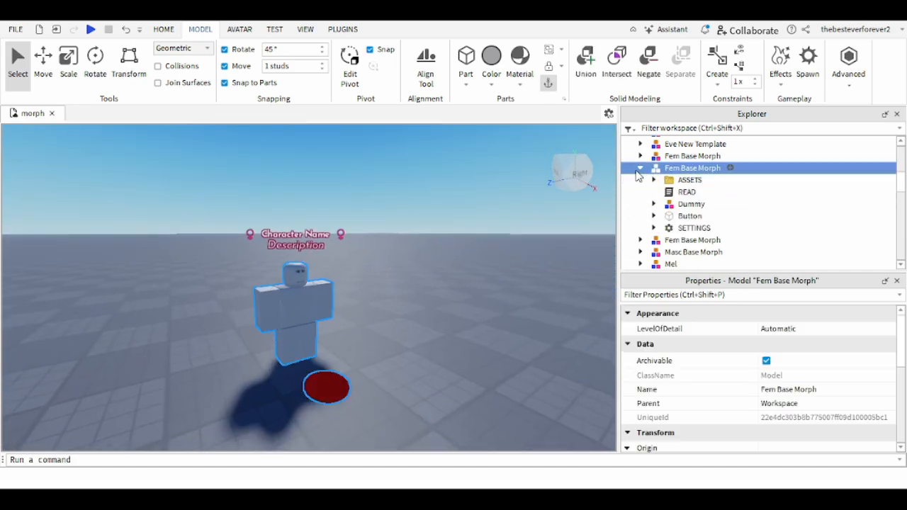
{"action": "left_click", "coordinate": [653, 180]}
{"action": "scroll", "coordinate": [666, 205], "scroll_direction": "down", "scroll_amount": 3}
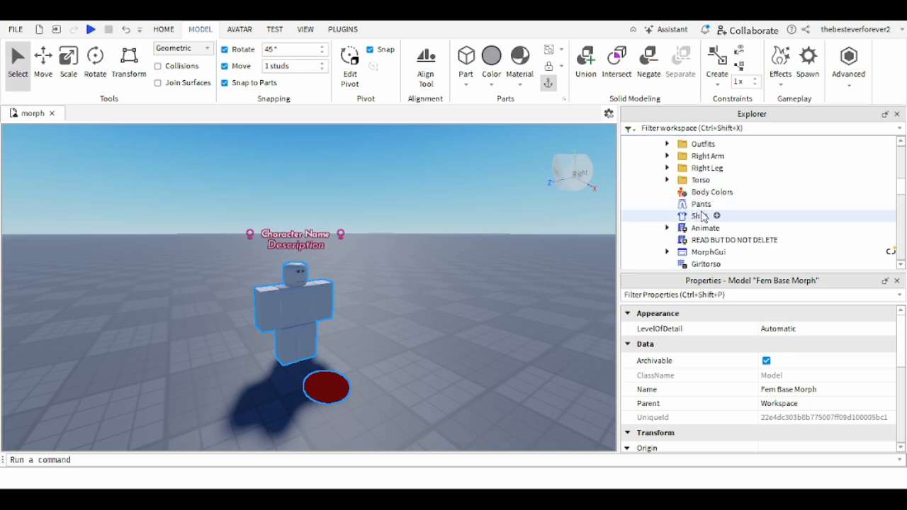
{"action": "left_click", "coordinate": [670, 192]}
{"action": "scroll", "coordinate": [630, 263], "scroll_direction": "up", "scroll_amount": 5}
{"action": "scroll", "coordinate": [666, 212], "scroll_direction": "down", "scroll_amount": 3}
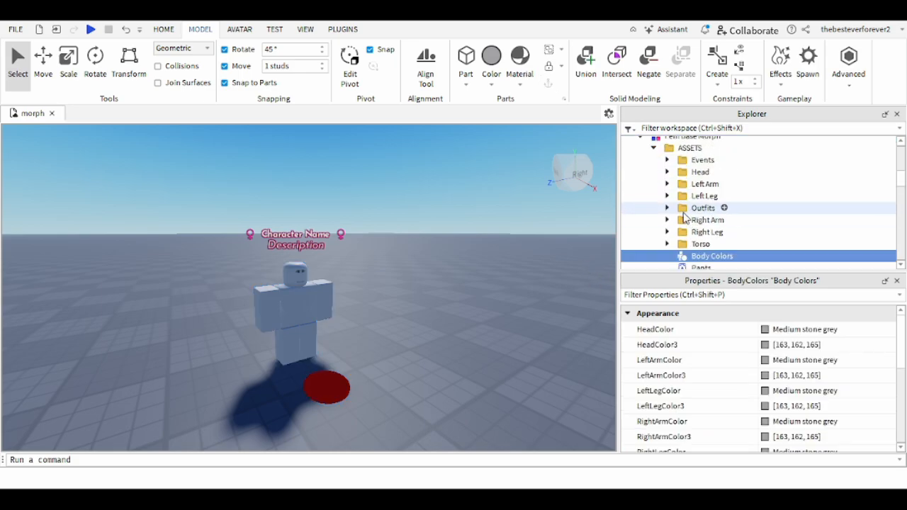
Step: Expand the Head folder inside ASSETS and examine its contents
{"action": "left_click", "coordinate": [667, 172]}
{"action": "left_click", "coordinate": [712, 219]}
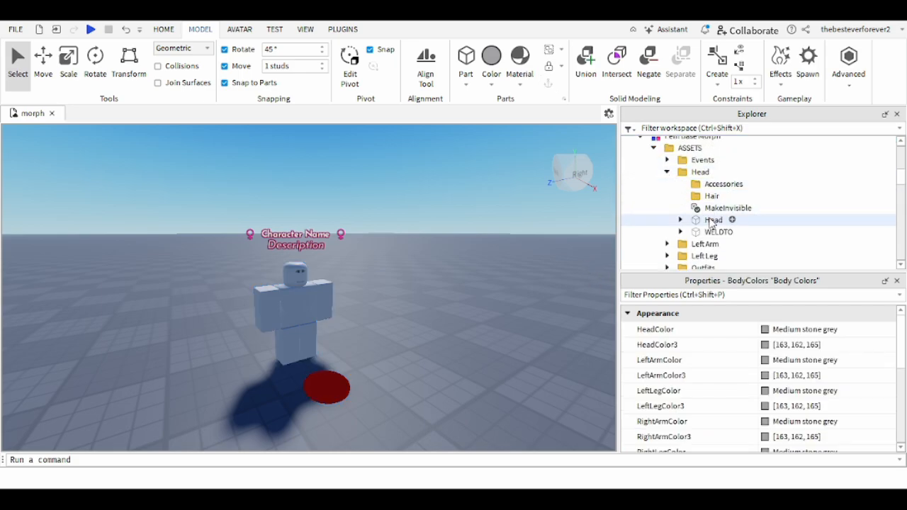
{"action": "left_click", "coordinate": [407, 253]}
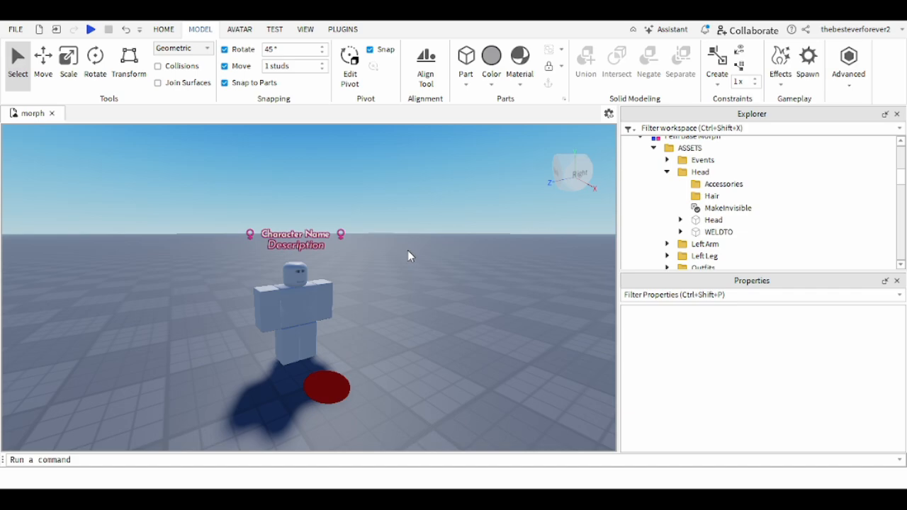
{"action": "scroll", "coordinate": [379, 252], "scroll_direction": "down", "scroll_amount": 3}
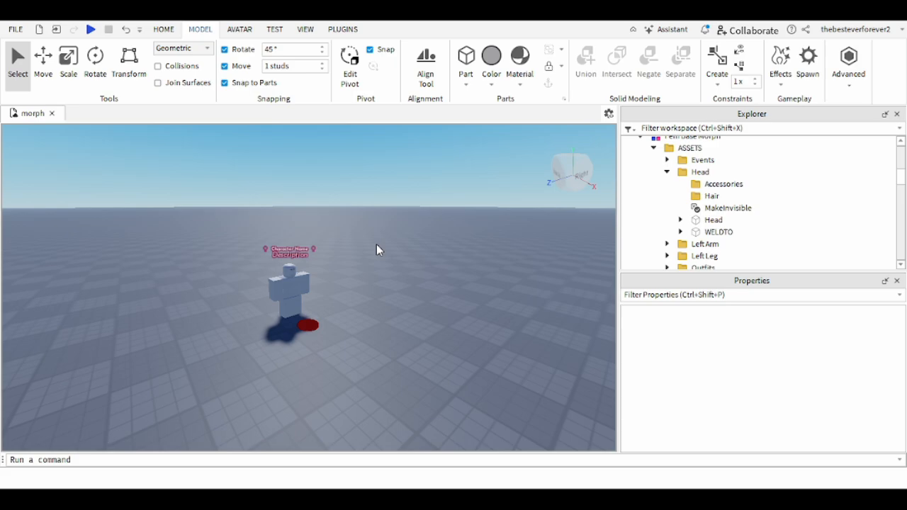
Step: Set the head colour in the Body Colors of the morph's Dummy to Cool yellow
{"action": "left_click", "coordinate": [276, 290]}
{"action": "scroll", "coordinate": [734, 215], "scroll_direction": "down", "scroll_amount": 5}
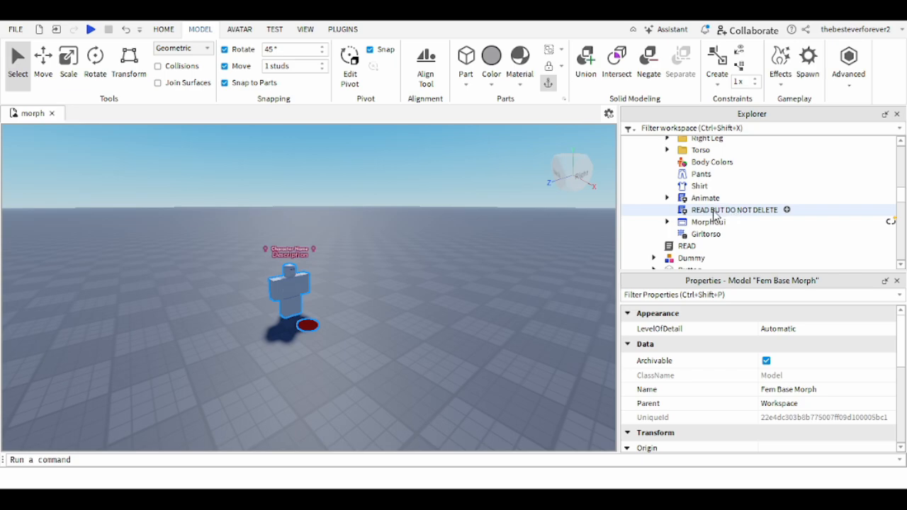
{"action": "scroll", "coordinate": [699, 206], "scroll_direction": "down", "scroll_amount": 3}
{"action": "left_click", "coordinate": [653, 194]}
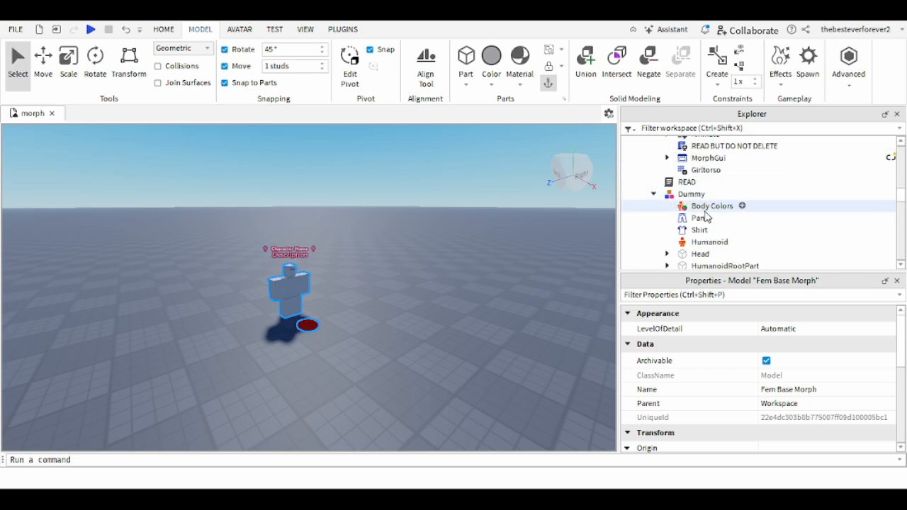
{"action": "left_click", "coordinate": [707, 206]}
{"action": "left_click", "coordinate": [771, 333]}
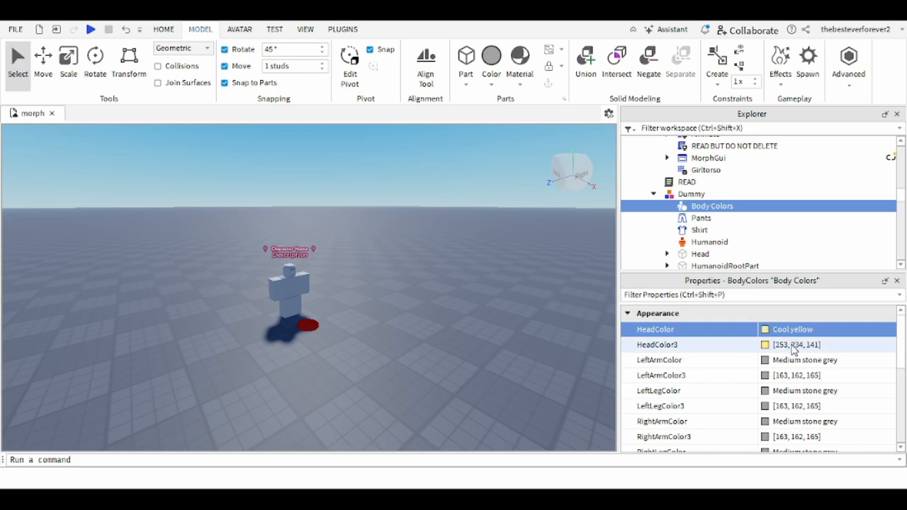
Step: Copy the Dummy's head RGB colour and set its left arm, left leg and right arm colours to 253, 234, 141
{"action": "left_click", "coordinate": [765, 345]}
{"action": "left_click", "coordinate": [799, 375]}
{"action": "type", "text": "253, 234, 141"}
{"action": "left_click", "coordinate": [799, 405]}
{"action": "key", "text": "ctrl+v"}
{"action": "left_click", "coordinate": [799, 435]}
{"action": "key", "text": "ctrl+v"}
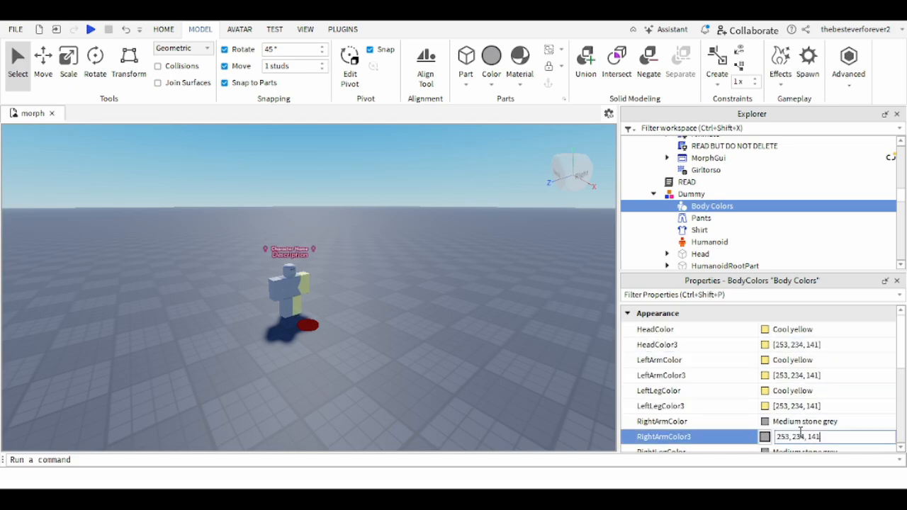
Step: Set the right leg and torso colours in the Dummy's Body Colors to 253, 234, 141
{"action": "scroll", "coordinate": [799, 429], "scroll_direction": "down", "scroll_amount": 1}
{"action": "left_click", "coordinate": [798, 423]}
{"action": "type", "text": "253, 234, 141"}
{"action": "scroll", "coordinate": [798, 423], "scroll_direction": "down", "scroll_amount": 2}
{"action": "left_click", "coordinate": [799, 366]}
{"action": "type", "text": "253, 234, 141"}
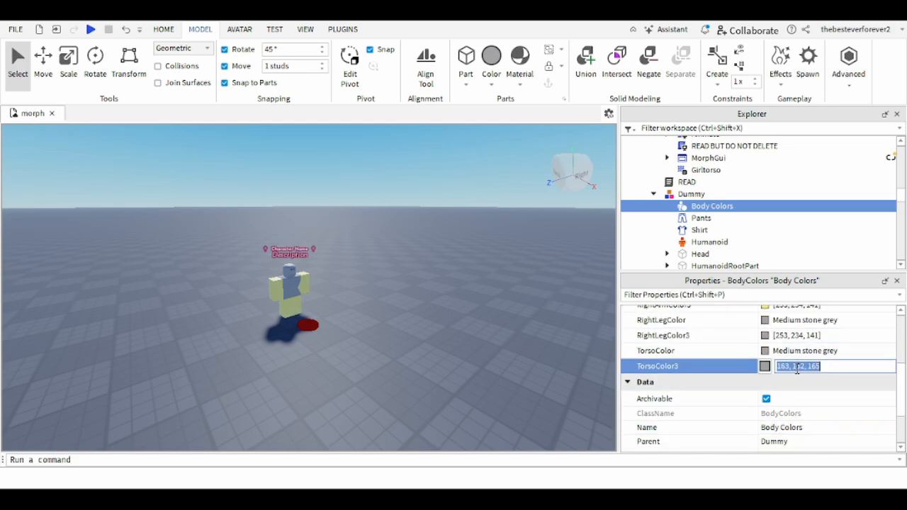
Step: Set the head, left arm and left leg colours in the ASSETS folder's Body Colors to 253, 234, 141
{"action": "scroll", "coordinate": [799, 375], "scroll_direction": "up", "scroll_amount": 5}
{"action": "scroll", "coordinate": [712, 176], "scroll_direction": "up", "scroll_amount": 3}
{"action": "left_click", "coordinate": [709, 206]}
{"action": "left_click", "coordinate": [712, 194]}
{"action": "left_click", "coordinate": [799, 345]}
{"action": "key", "text": "ctrl+v"}
{"action": "left_click", "coordinate": [799, 375]}
{"action": "key", "text": "ctrl+v"}
{"action": "left_click", "coordinate": [799, 406]}
{"action": "type", "text": "253, 234, 141"}
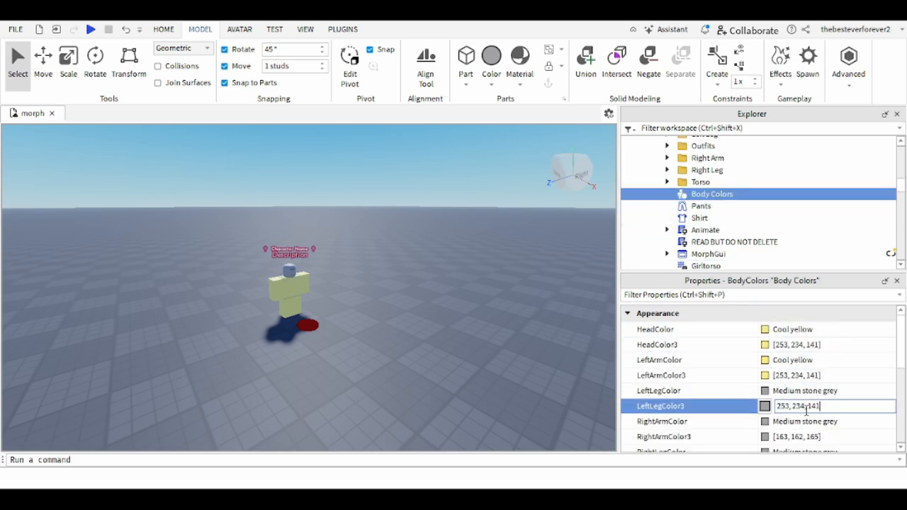
Step: Set the right arm, right leg and torso colours in the ASSETS folder's Body Colors to 253, 234, 141
{"action": "scroll", "coordinate": [805, 413], "scroll_direction": "down", "scroll_amount": 3}
{"action": "scroll", "coordinate": [800, 374], "scroll_direction": "up", "scroll_amount": 1}
{"action": "left_click", "coordinate": [790, 348]}
{"action": "type", "text": "253, 234, 141"}
{"action": "left_click", "coordinate": [797, 379]}
{"action": "key", "text": "ctrl+v"}
{"action": "left_click", "coordinate": [797, 409]}
{"action": "key", "text": "ctrl+v"}
{"action": "left_click", "coordinate": [595, 319]}
Step: Change the colour of the Head part in the ASSETS Head folder to match the body's light yellow
{"action": "scroll", "coordinate": [716, 210], "scroll_direction": "up", "scroll_amount": 4}
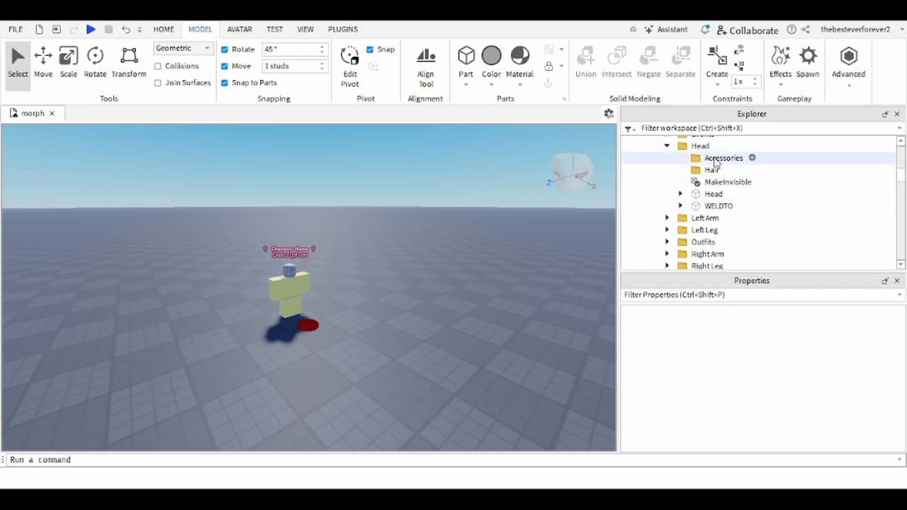
{"action": "left_click", "coordinate": [713, 226]}
{"action": "left_click", "coordinate": [779, 358]}
{"action": "left_click", "coordinate": [525, 274]}
Step: Expand the morph's Head part and its NameGUI in the object tree to reach the name tag elements
{"action": "scroll", "coordinate": [527, 275], "scroll_direction": "up", "scroll_amount": 5}
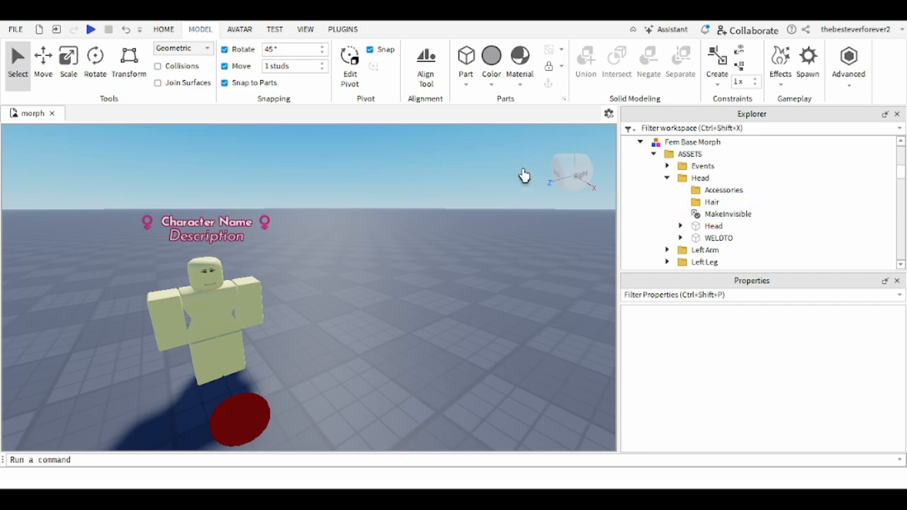
{"action": "right_click_drag", "start_coordinate": [337, 201], "coordinate": [338, 201]}
{"action": "scroll", "coordinate": [338, 201], "scroll_direction": "up", "scroll_amount": 4}
{"action": "scroll", "coordinate": [458, 228], "scroll_direction": "down", "scroll_amount": 5}
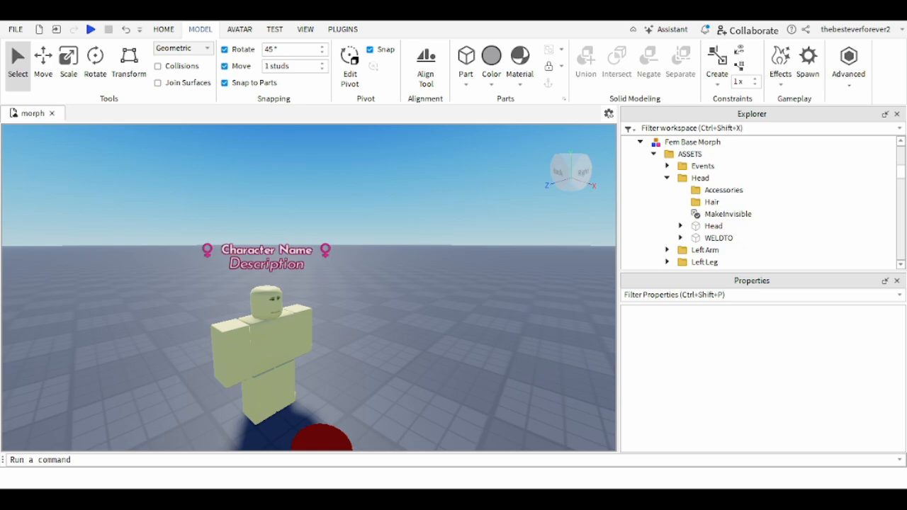
{"action": "left_click", "coordinate": [270, 333]}
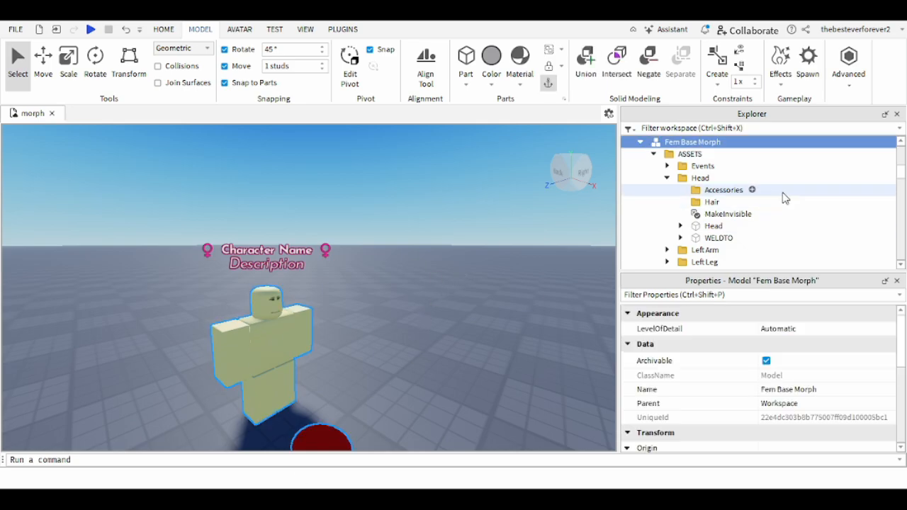
{"action": "left_click", "coordinate": [678, 226]}
{"action": "scroll", "coordinate": [698, 212], "scroll_direction": "down", "scroll_amount": 5}
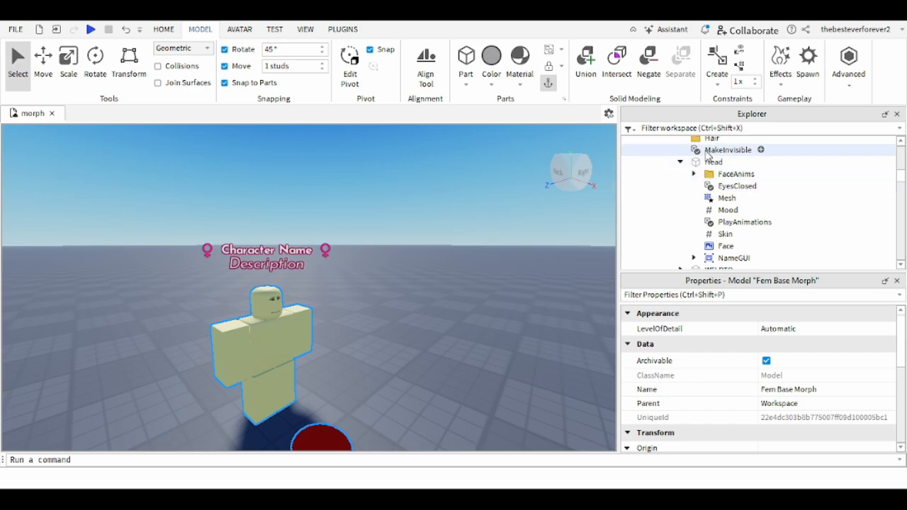
{"action": "left_click", "coordinate": [693, 226]}
{"action": "scroll", "coordinate": [691, 207], "scroll_direction": "down", "scroll_amount": 2}
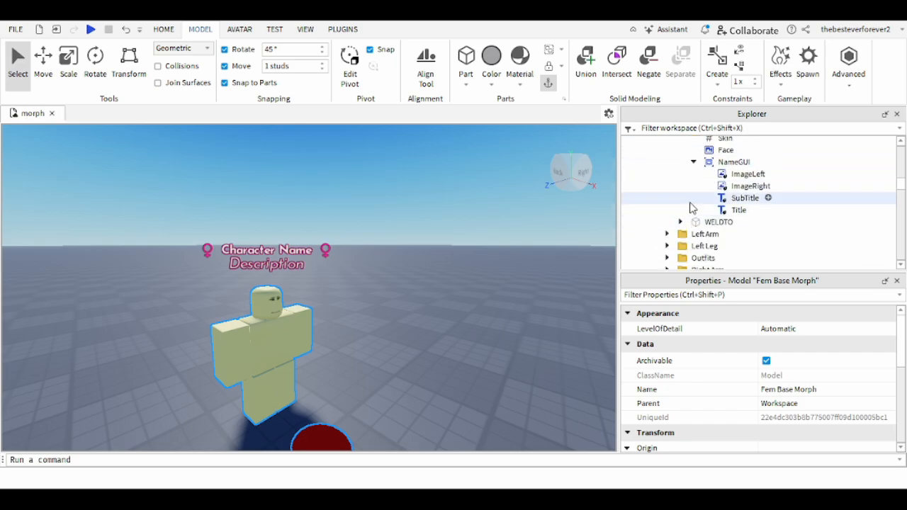
Step: Set the text of the NameGUI's Title label to "Panam"
{"action": "left_click", "coordinate": [738, 209]}
{"action": "scroll", "coordinate": [805, 350], "scroll_direction": "down", "scroll_amount": 5}
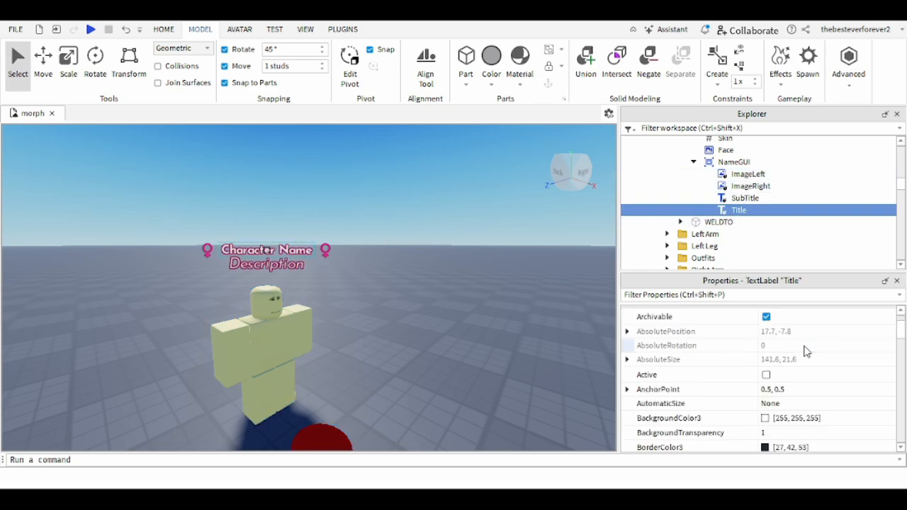
{"action": "scroll", "coordinate": [806, 416], "scroll_direction": "down", "scroll_amount": 10}
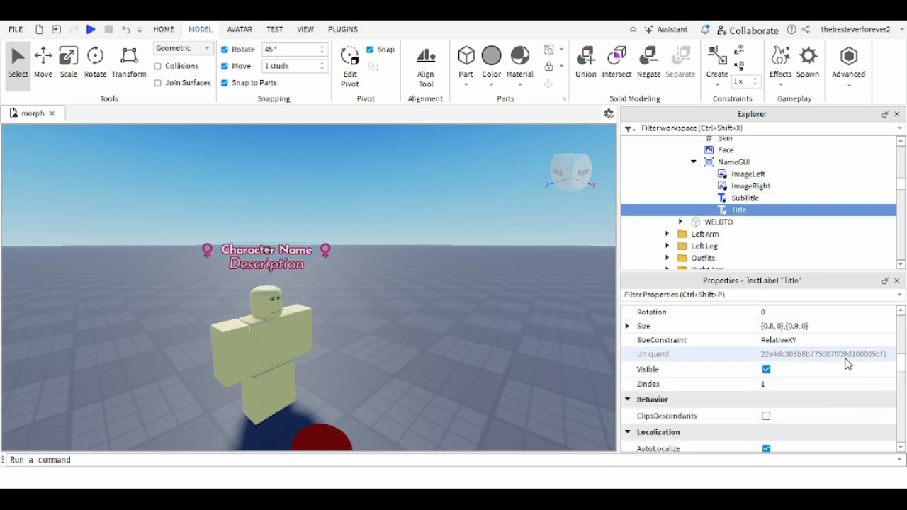
{"action": "scroll", "coordinate": [846, 364], "scroll_direction": "down", "scroll_amount": 3}
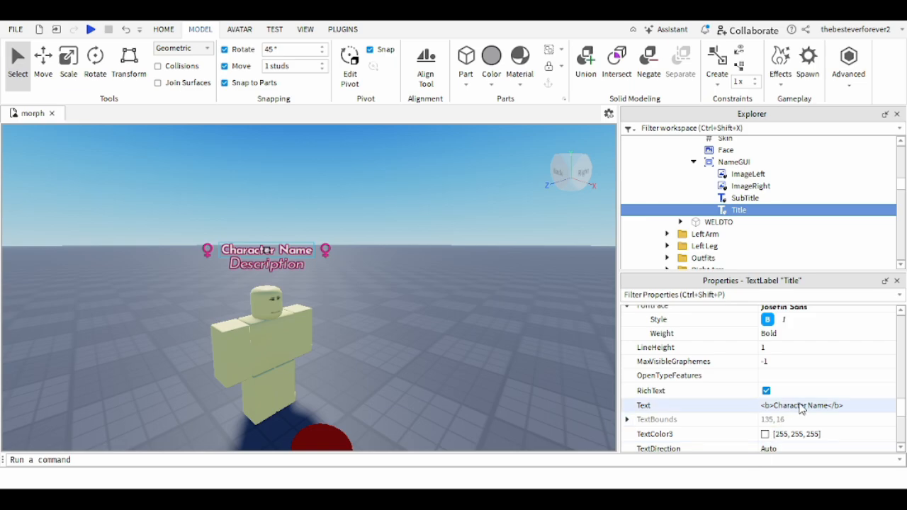
{"action": "left_click", "coordinate": [803, 406]}
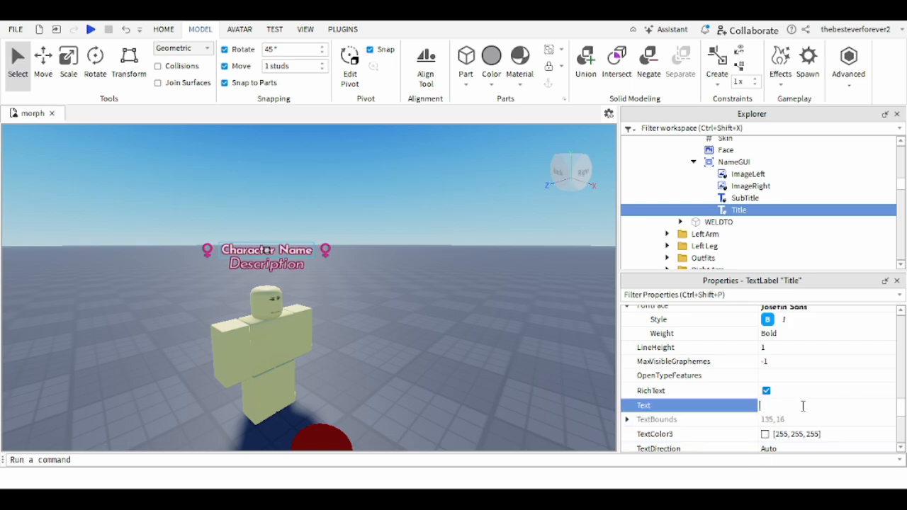
{"action": "type", "text": "Panam"}
{"action": "key", "text": "Return"}
{"action": "left_click", "coordinate": [582, 267]}
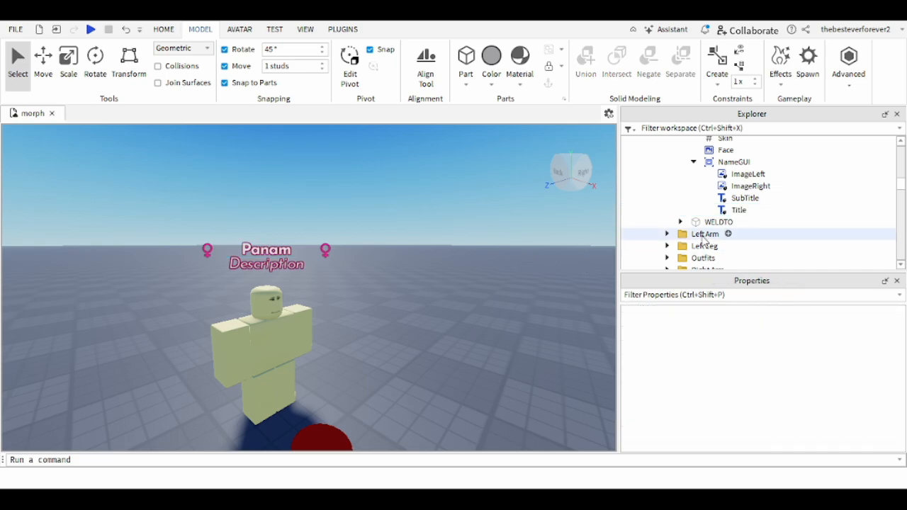
Step: Replace the text of the NameGUI's SubTitle label with "Panam"
{"action": "left_click", "coordinate": [745, 198]}
{"action": "scroll", "coordinate": [818, 411], "scroll_direction": "down", "scroll_amount": 3}
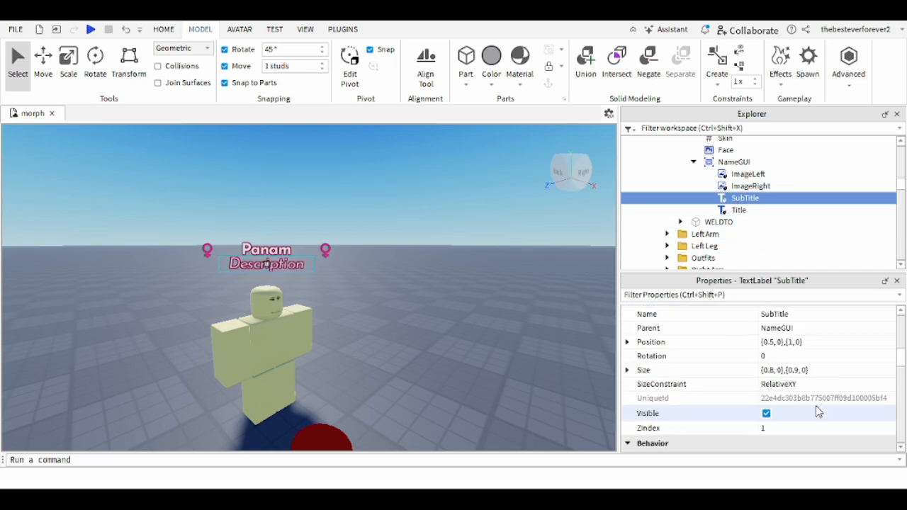
{"action": "scroll", "coordinate": [803, 375], "scroll_direction": "down", "scroll_amount": 15}
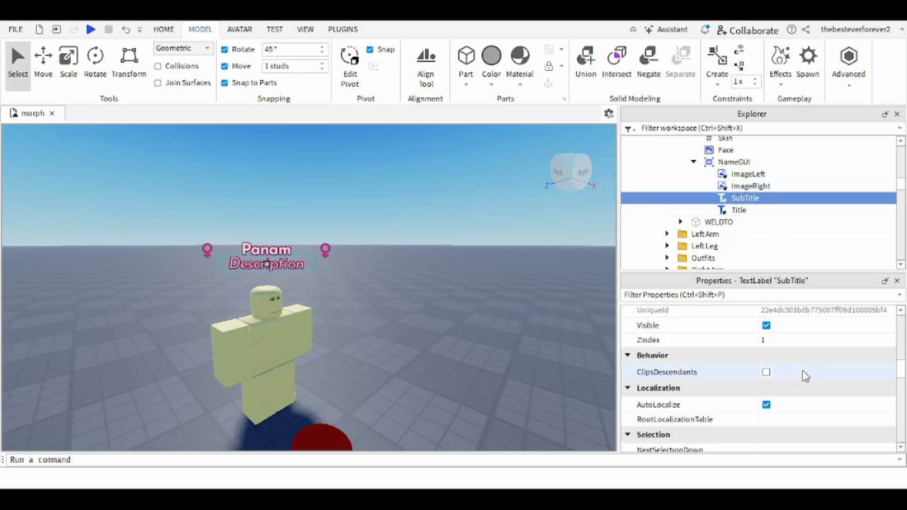
{"action": "left_click", "coordinate": [806, 363]}
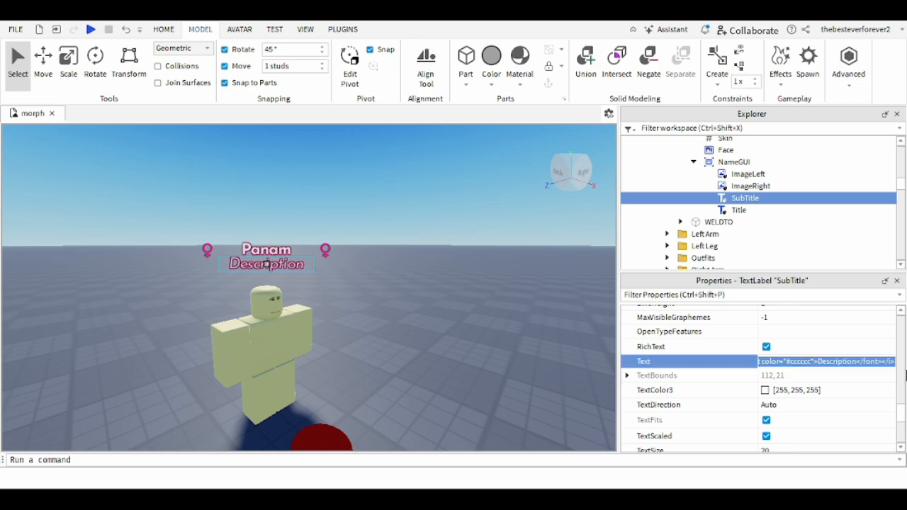
{"action": "key", "text": "BackSpace"}
{"action": "type", "text": "Pan"}
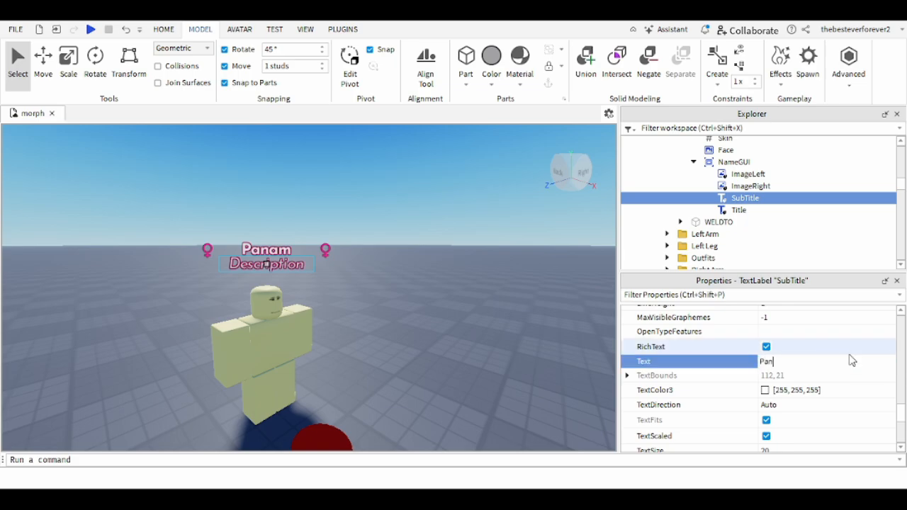
{"action": "type", "text": "am"}
{"action": "left_click", "coordinate": [457, 307]}
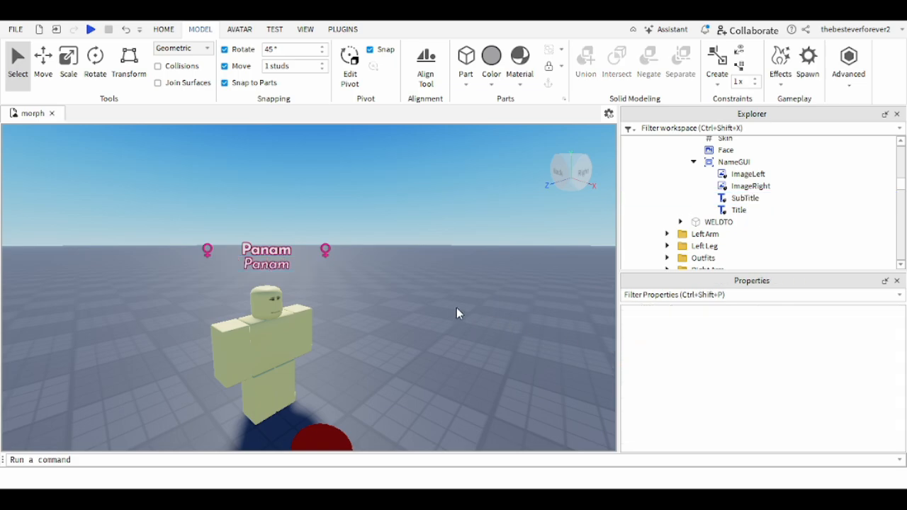
Step: Check the NameGUI's ImageLeft and ImageRight, and open the Decals category of the Creator Hub store in the browser
{"action": "left_click", "coordinate": [747, 175]}
{"action": "left_click", "coordinate": [747, 186]}
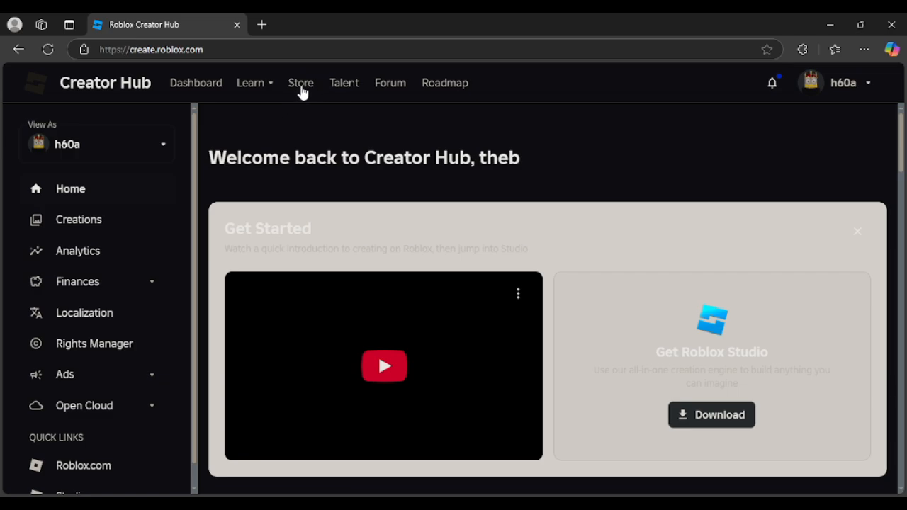
{"action": "scroll", "coordinate": [508, 148], "scroll_direction": "down", "scroll_amount": 2}
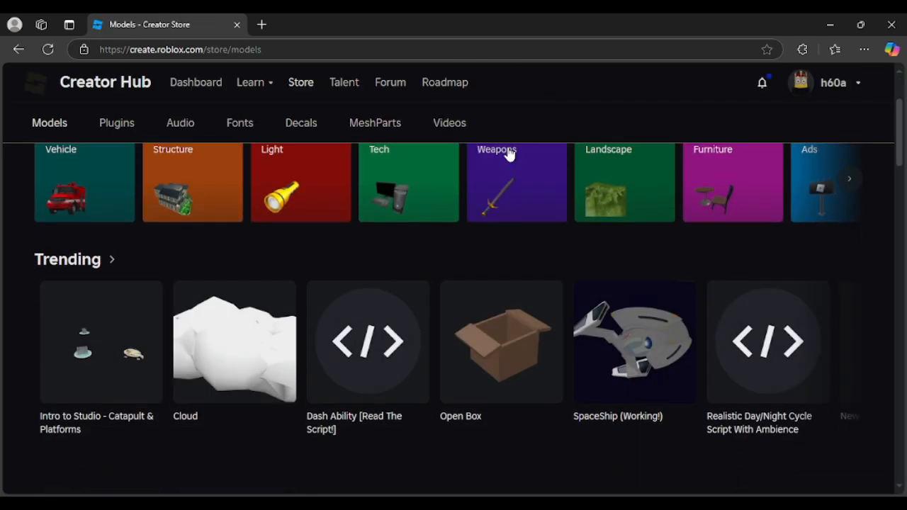
{"action": "scroll", "coordinate": [496, 160], "scroll_direction": "up", "scroll_amount": 2}
{"action": "scroll", "coordinate": [479, 163], "scroll_direction": "down", "scroll_amount": 1}
{"action": "scroll", "coordinate": [479, 163], "scroll_direction": "up", "scroll_amount": 1}
{"action": "scroll", "coordinate": [479, 168], "scroll_direction": "up", "scroll_amount": 1}
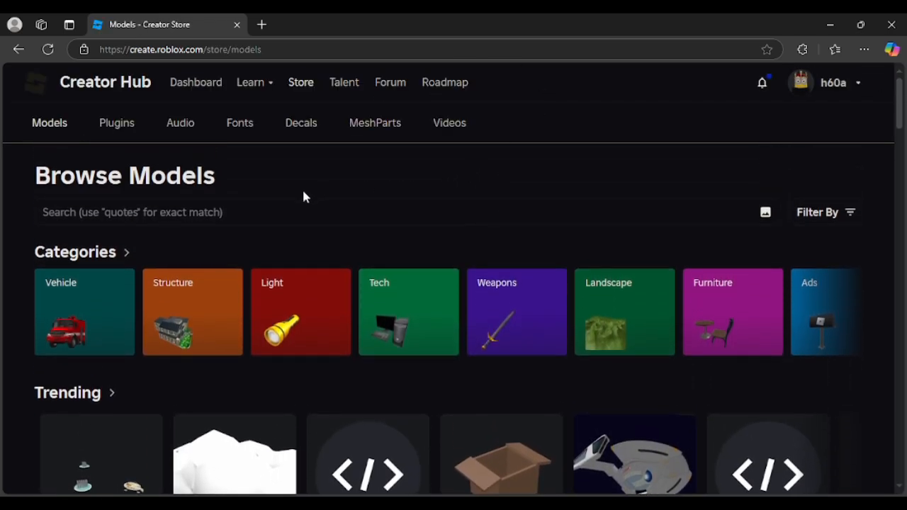
{"action": "scroll", "coordinate": [256, 303], "scroll_direction": "down", "scroll_amount": 1}
{"action": "scroll", "coordinate": [298, 227], "scroll_direction": "up", "scroll_amount": 1}
{"action": "left_click", "coordinate": [294, 125]}
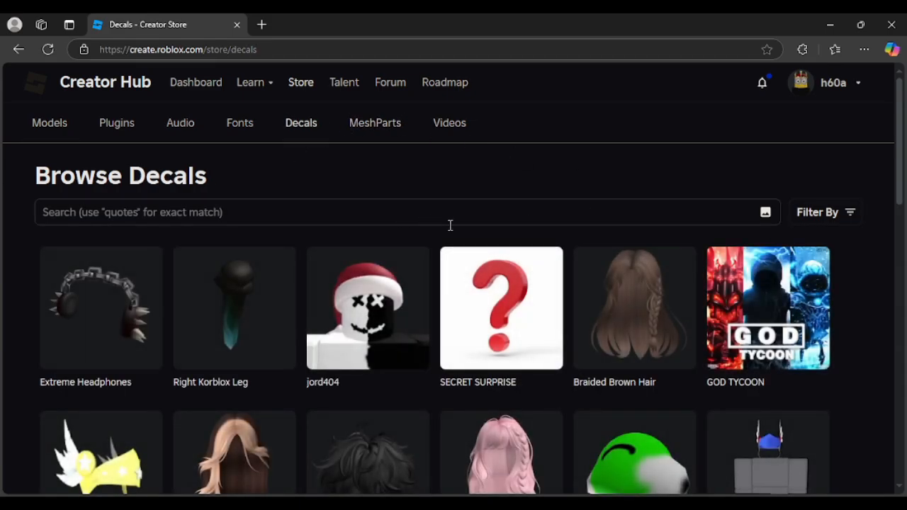
Step: Open the "transperent roblox the classic vip shirt" decal and select the asset ID in its web address
{"action": "scroll", "coordinate": [450, 225], "scroll_direction": "down", "scroll_amount": 12}
{"action": "scroll", "coordinate": [293, 344], "scroll_direction": "up", "scroll_amount": 4}
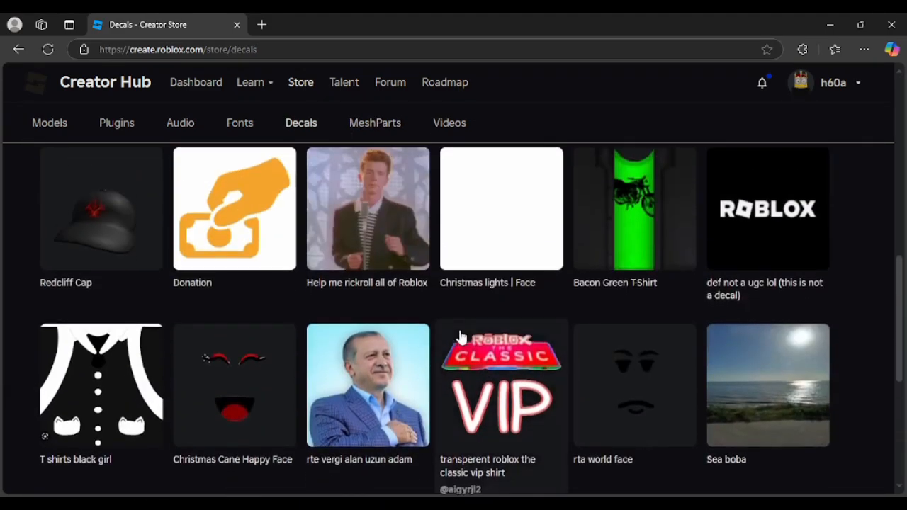
{"action": "left_click", "coordinate": [478, 350]}
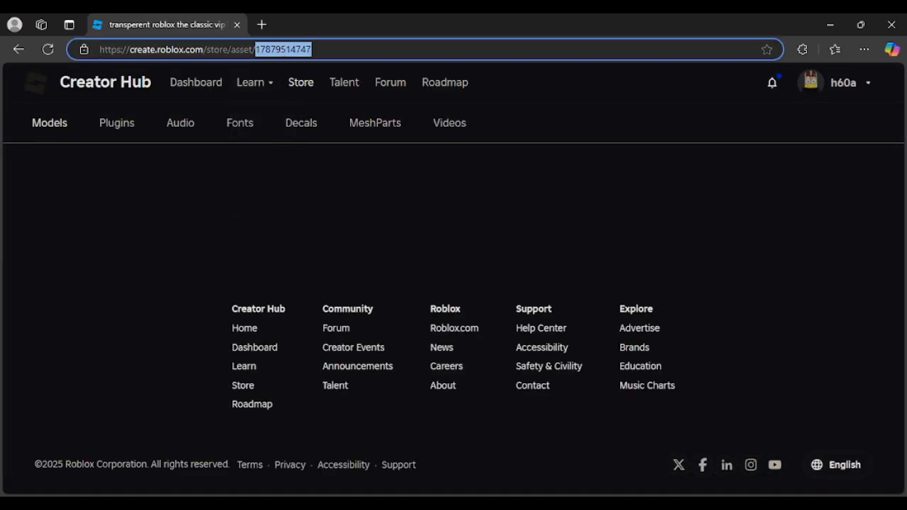
Step: Switch back to Roblox Studio and set the NameGUI ImageLeft label's image to the VIP decal's asset ID
{"action": "key", "text": "alt+Tab"}
{"action": "scroll", "coordinate": [758, 383], "scroll_direction": "down", "scroll_amount": 10}
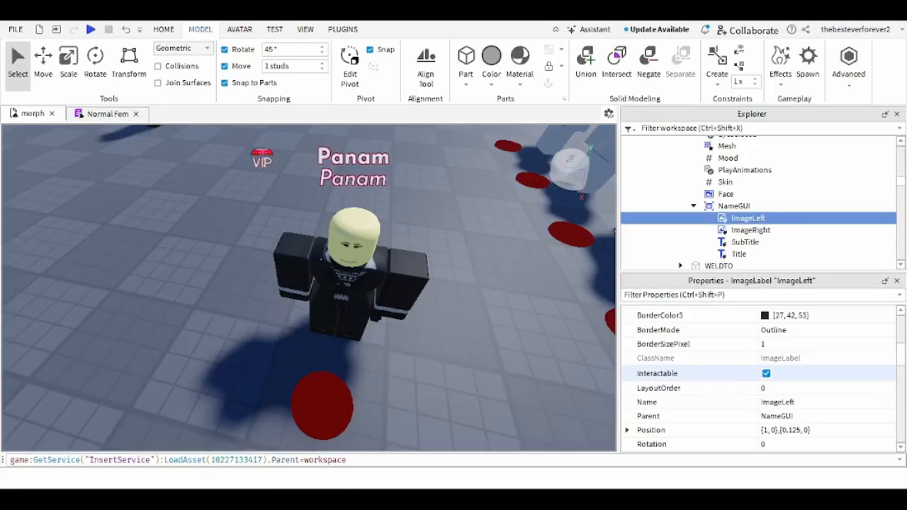
{"action": "left_click", "coordinate": [690, 359]}
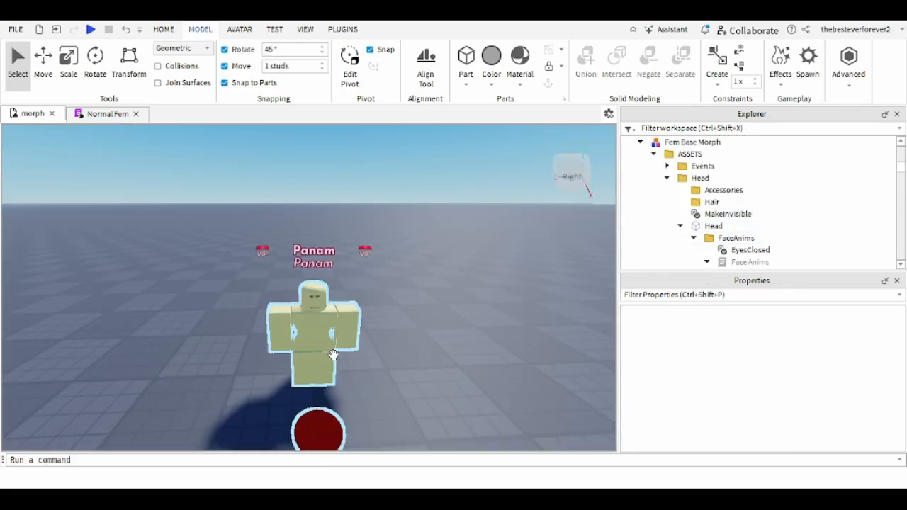
Step: Examine the Template and Normal Fem scripts in the head's Face Anims folder and view the Normal Fem code
{"action": "left_click", "coordinate": [357, 333]}
{"action": "left_click", "coordinate": [421, 291]}
{"action": "scroll", "coordinate": [786, 236], "scroll_direction": "down", "scroll_amount": 6}
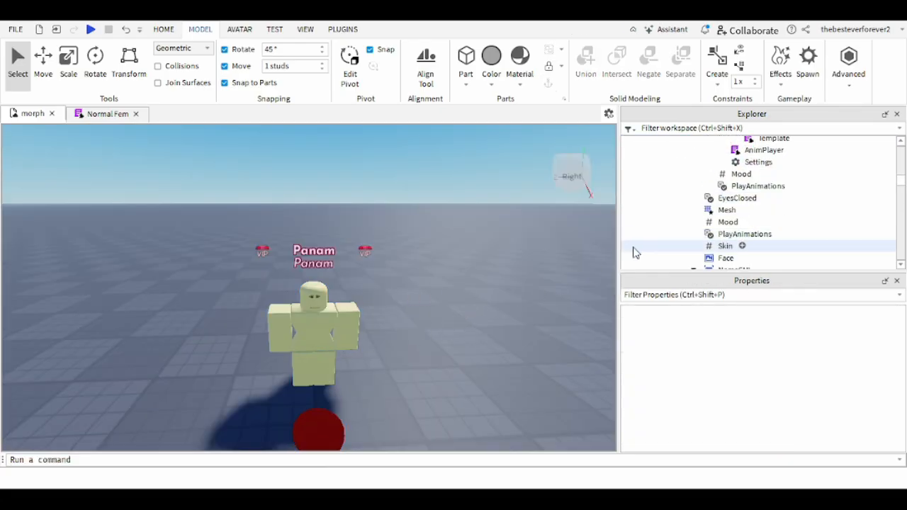
{"action": "scroll", "coordinate": [739, 203], "scroll_direction": "up", "scroll_amount": 5}
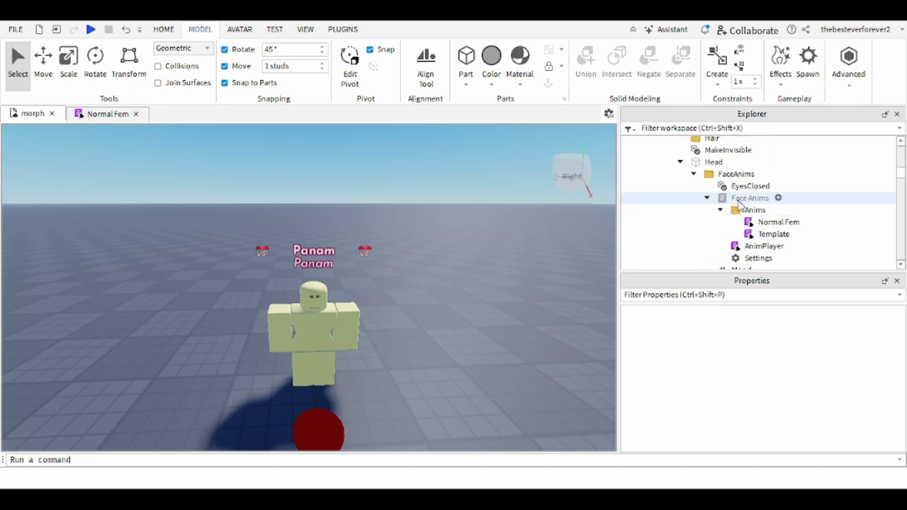
{"action": "left_click", "coordinate": [739, 201]}
{"action": "left_click", "coordinate": [555, 273]}
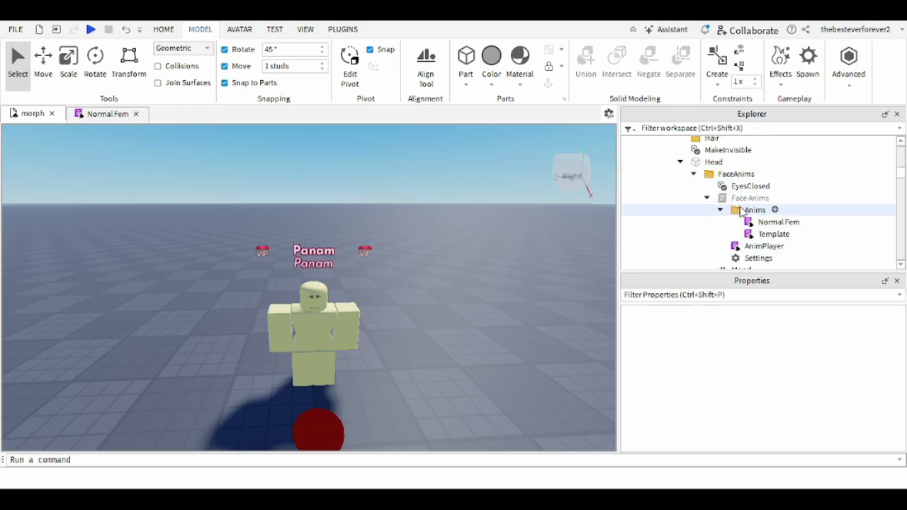
{"action": "left_click", "coordinate": [772, 234]}
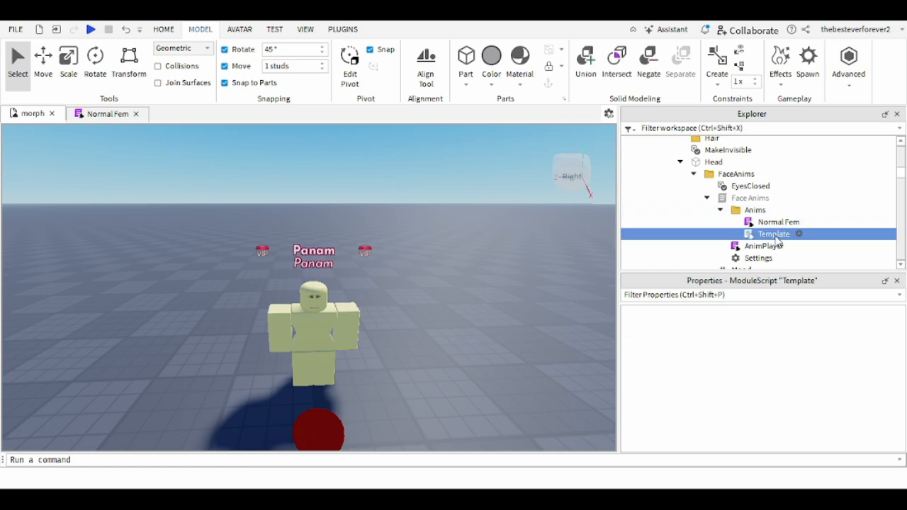
{"action": "left_click", "coordinate": [776, 223]}
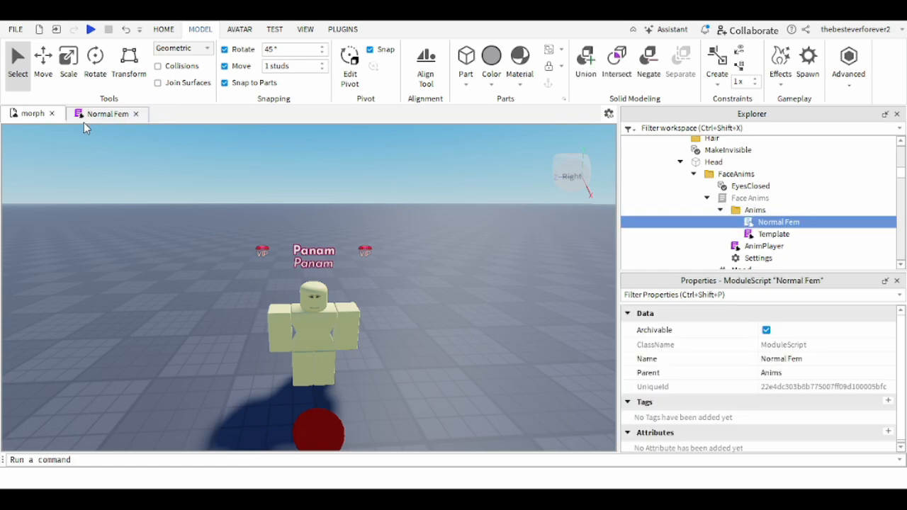
{"action": "left_click", "coordinate": [85, 116]}
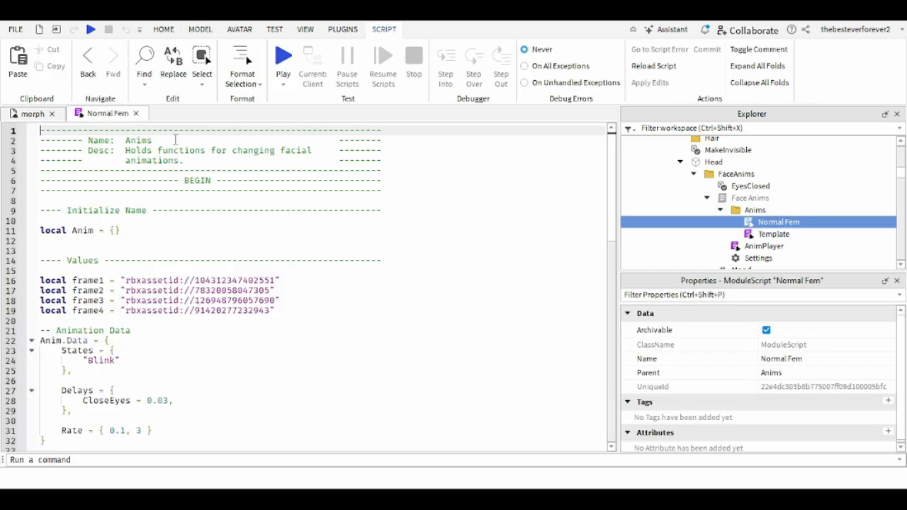
{"action": "left_click", "coordinate": [56, 115]}
Step: Move the Fem Base Morph across the baseplate to beside the patterned spawn platform
{"action": "scroll", "coordinate": [511, 338], "scroll_direction": "up", "scroll_amount": 5}
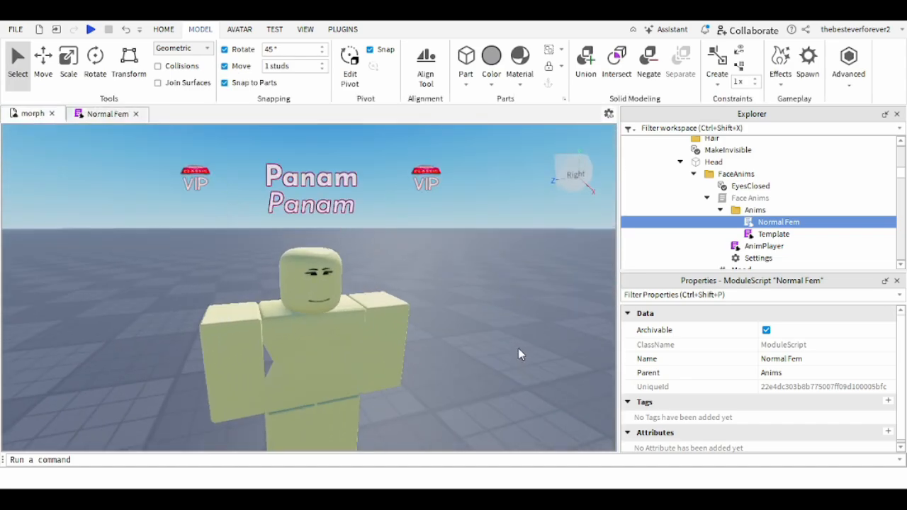
{"action": "scroll", "coordinate": [214, 237], "scroll_direction": "up", "scroll_amount": 4}
{"action": "scroll", "coordinate": [216, 241], "scroll_direction": "down", "scroll_amount": 8}
{"action": "right_click_drag", "start_coordinate": [214, 237], "coordinate": [259, 309]}
{"action": "left_click_drag", "start_coordinate": [409, 346], "coordinate": [299, 356]}
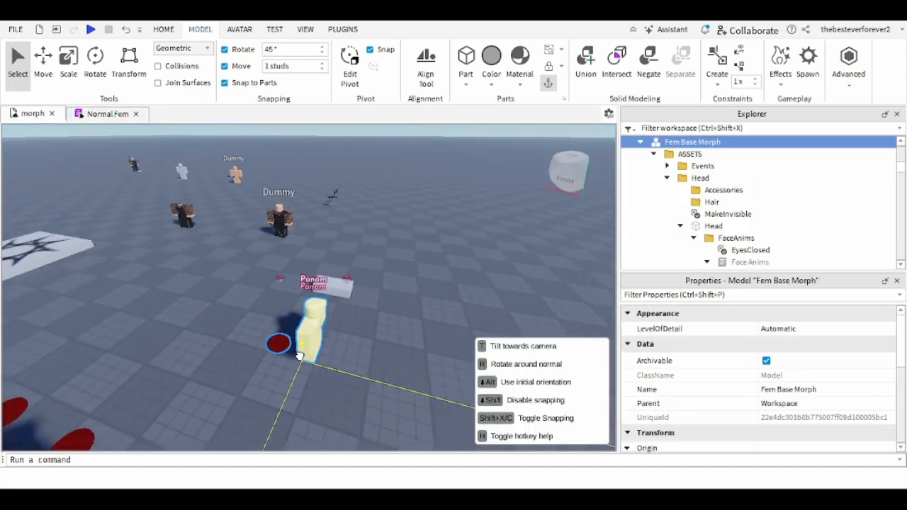
Step: Start a playtest of the place and clear the Welcome and Warning notifications
{"action": "key", "text": "F5"}
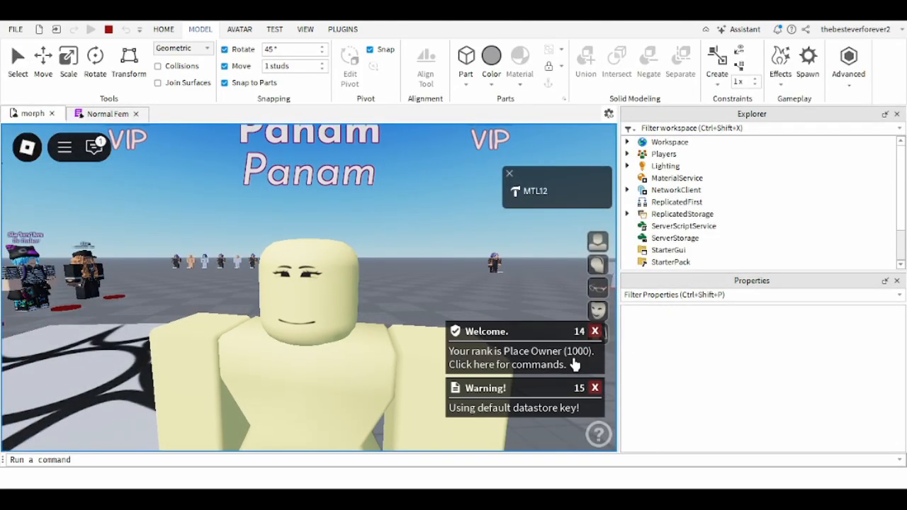
{"action": "left_click", "coordinate": [575, 364]}
{"action": "left_click", "coordinate": [552, 393]}
{"action": "left_click", "coordinate": [528, 211]}
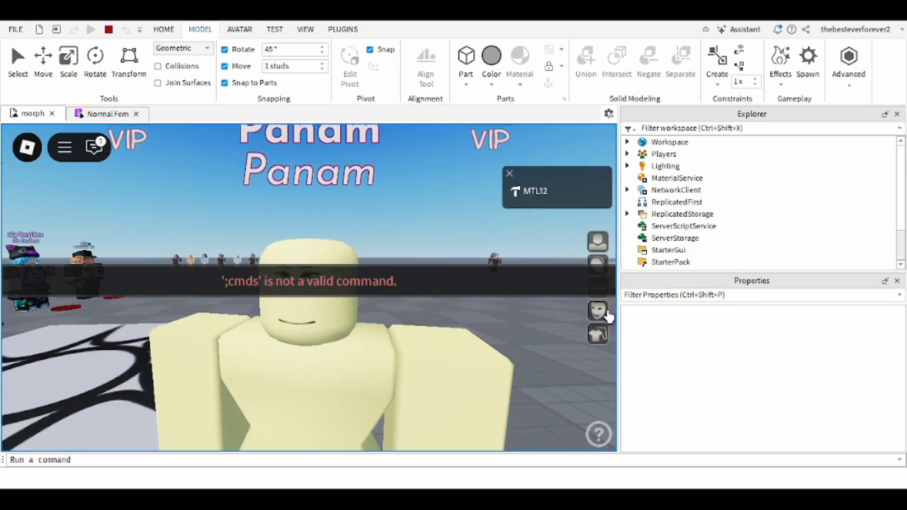
Step: Play the Normal Fem face animation from the Emotions window, inspect the face up close and end the playtest
{"action": "left_click", "coordinate": [599, 313]}
{"action": "left_click_drag", "start_coordinate": [155, 261], "coordinate": [386, 204]}
{"action": "right_click_drag", "start_coordinate": [316, 232], "coordinate": [316, 232]}
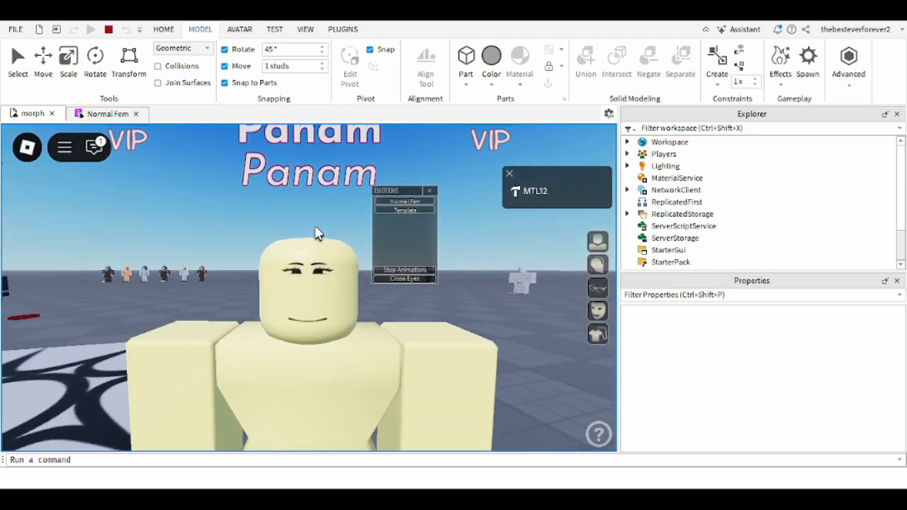
{"action": "left_click", "coordinate": [415, 202]}
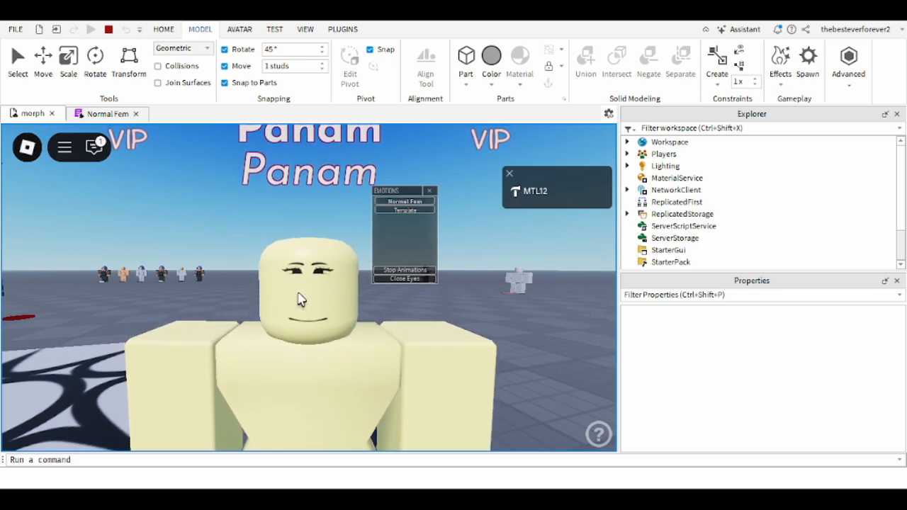
{"action": "scroll", "coordinate": [299, 296], "scroll_direction": "up", "scroll_amount": 2}
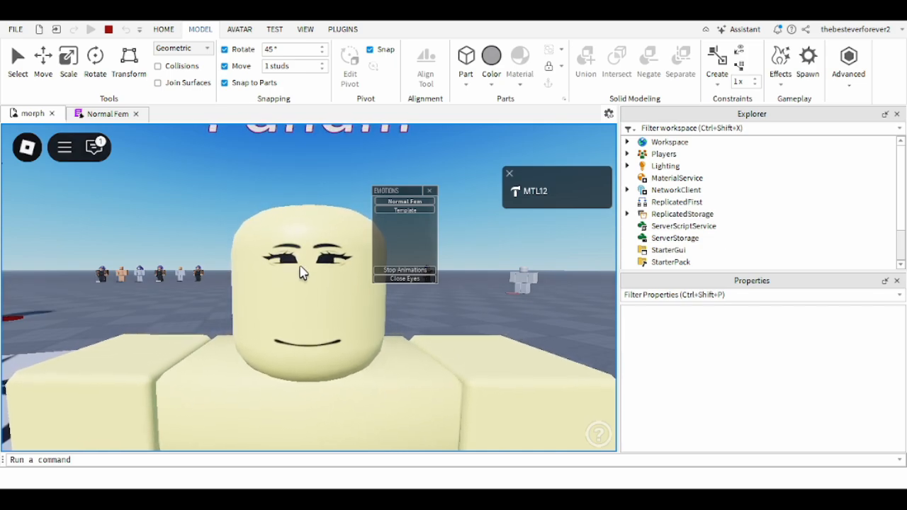
{"action": "left_click", "coordinate": [108, 29]}
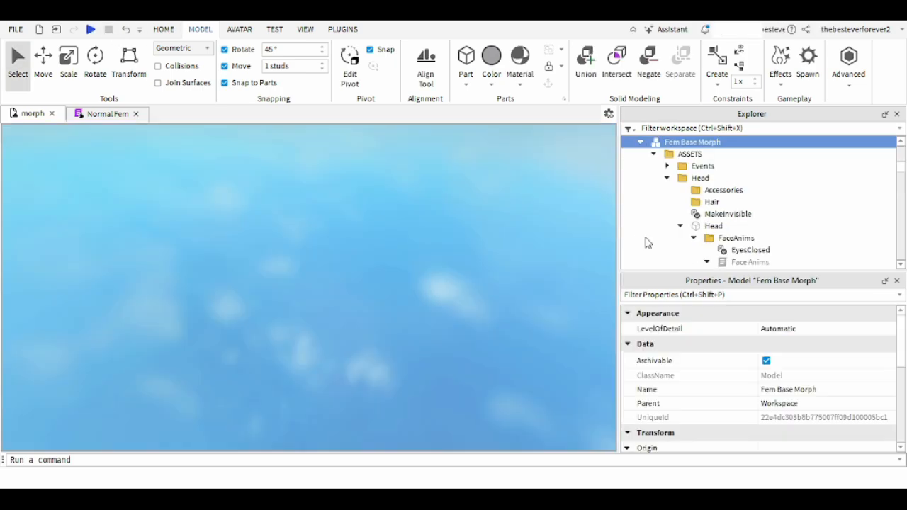
Step: Review the frame1 to frame4 asset IDs in the Normal Fem script and return to the 3D scene
{"action": "scroll", "coordinate": [744, 241], "scroll_direction": "down", "scroll_amount": 2}
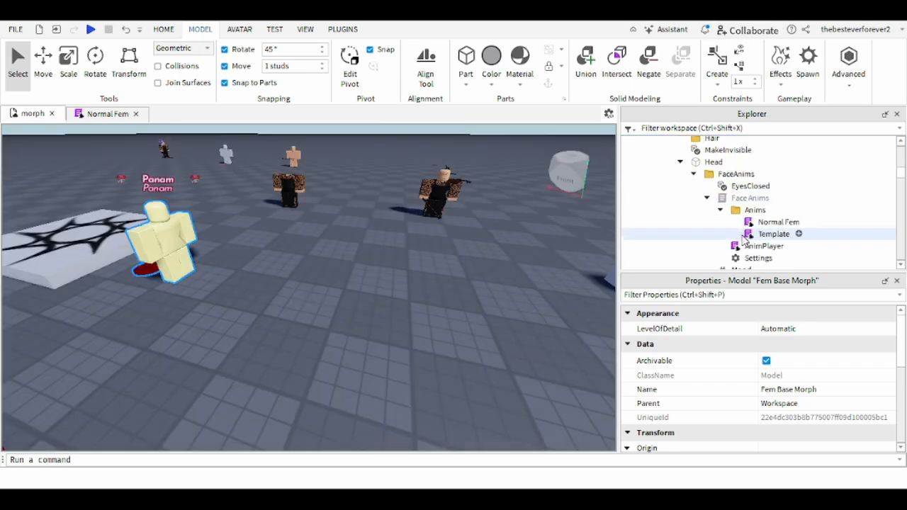
{"action": "left_click", "coordinate": [113, 115]}
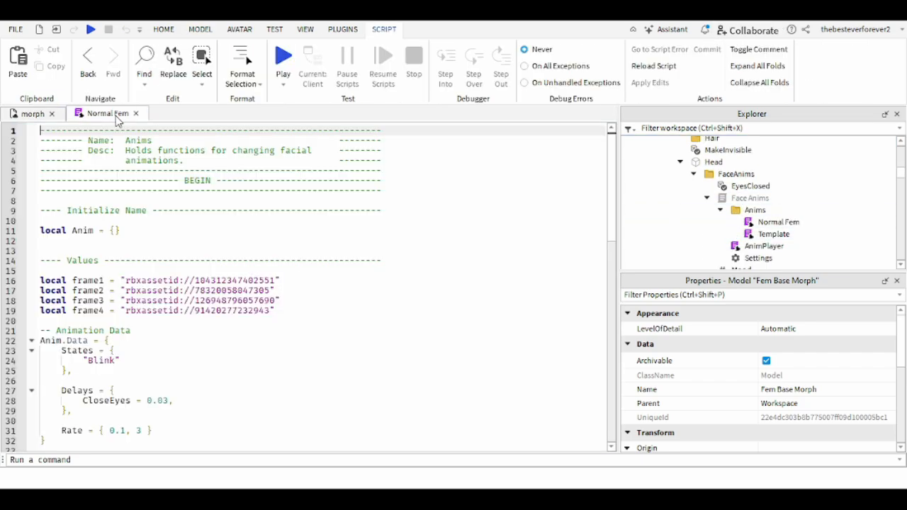
{"action": "left_click", "coordinate": [228, 311]}
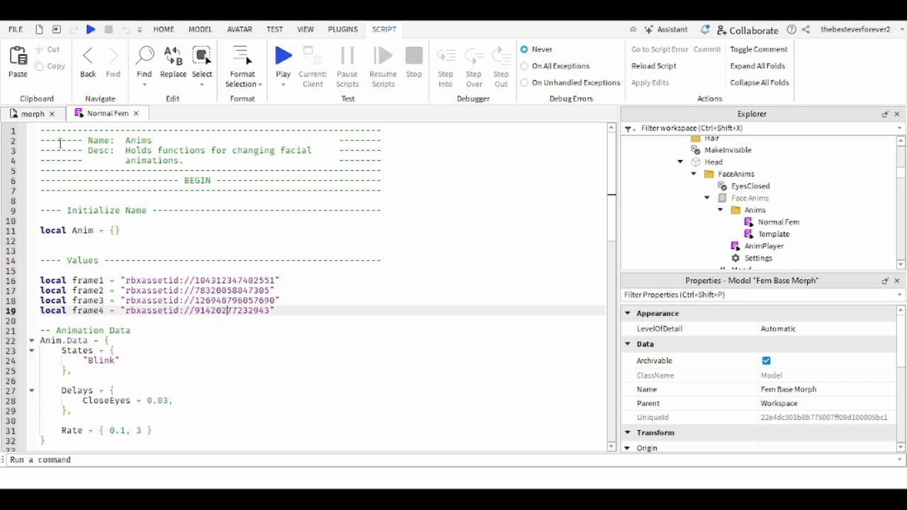
{"action": "left_click", "coordinate": [30, 114]}
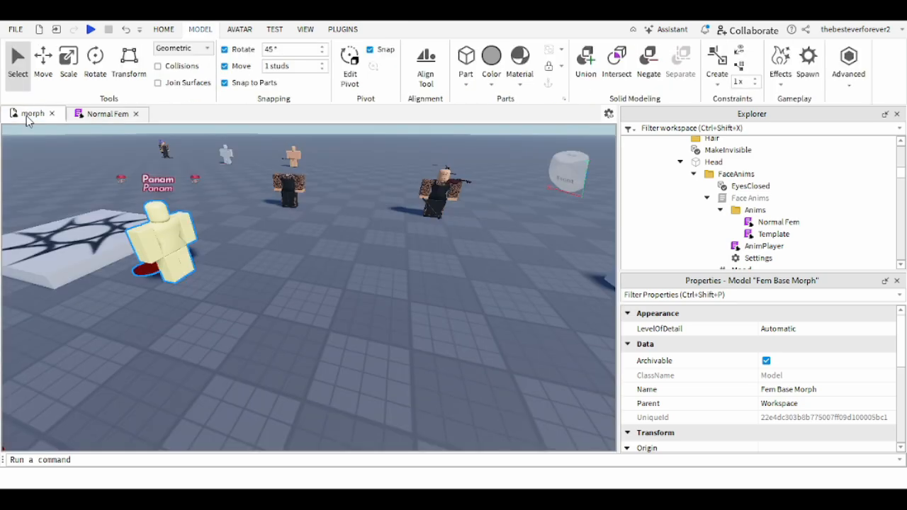
Step: Select the Dummy model nested inside the Fem Base Morph
{"action": "left_click", "coordinate": [201, 366]}
{"action": "right_click_drag", "start_coordinate": [200, 366], "coordinate": [241, 352]}
{"action": "key", "text": "a"}
{"action": "right_click_drag", "start_coordinate": [163, 316], "coordinate": [399, 272]}
{"action": "key", "text": "w"}
{"action": "scroll", "coordinate": [383, 266], "scroll_direction": "up", "scroll_amount": 5}
{"action": "scroll", "coordinate": [334, 271], "scroll_direction": "up", "scroll_amount": 3}
{"action": "right_click_drag", "start_coordinate": [300, 291], "coordinate": [300, 291]}
{"action": "scroll", "coordinate": [300, 290], "scroll_direction": "down", "scroll_amount": 2}
{"action": "scroll", "coordinate": [300, 291], "scroll_direction": "up", "scroll_amount": 5}
{"action": "key", "text": "f"}
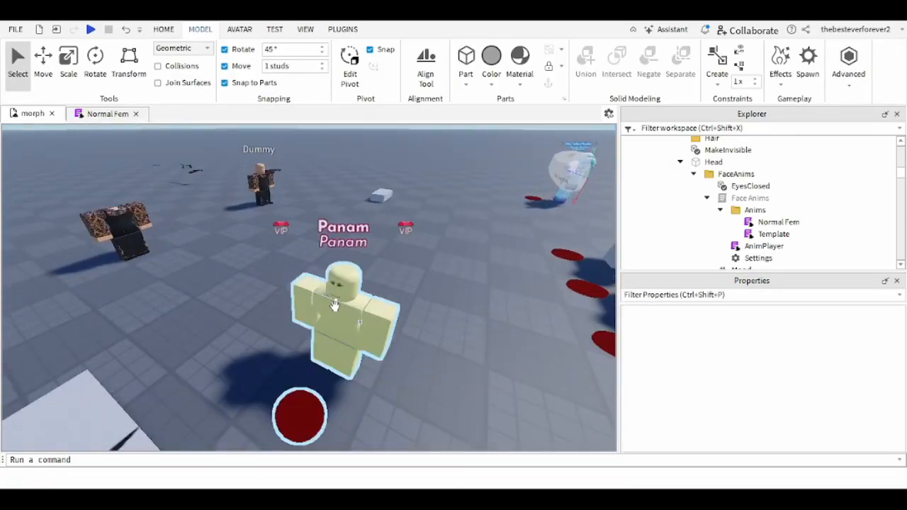
{"action": "left_click", "coordinate": [303, 290]}
{"action": "scroll", "coordinate": [720, 225], "scroll_direction": "down", "scroll_amount": 15}
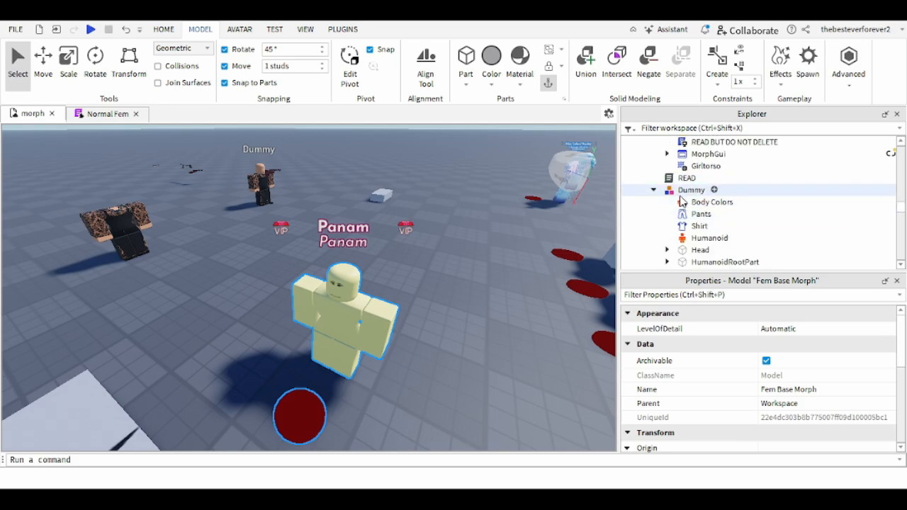
{"action": "left_click", "coordinate": [691, 190]}
Step: Search the Toolbox's plugins for "catalog inserter"
{"action": "left_click", "coordinate": [344, 29]}
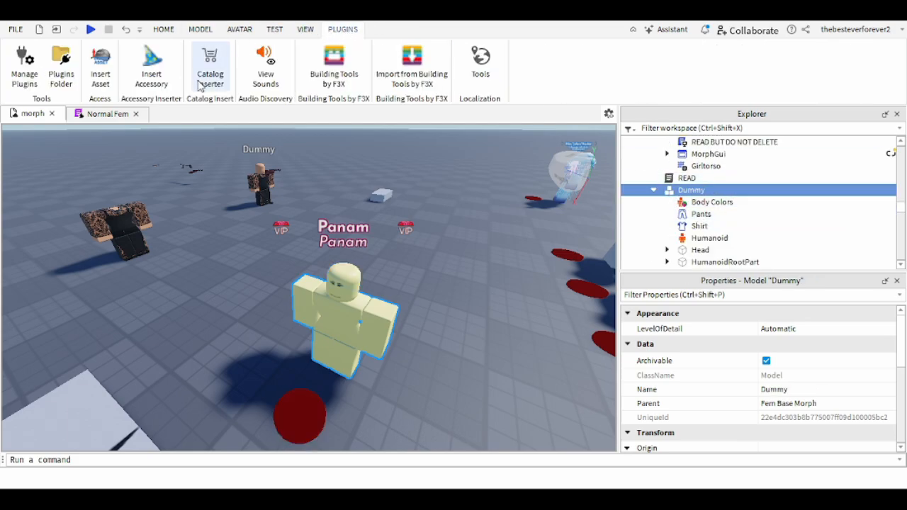
{"action": "left_click", "coordinate": [164, 29]}
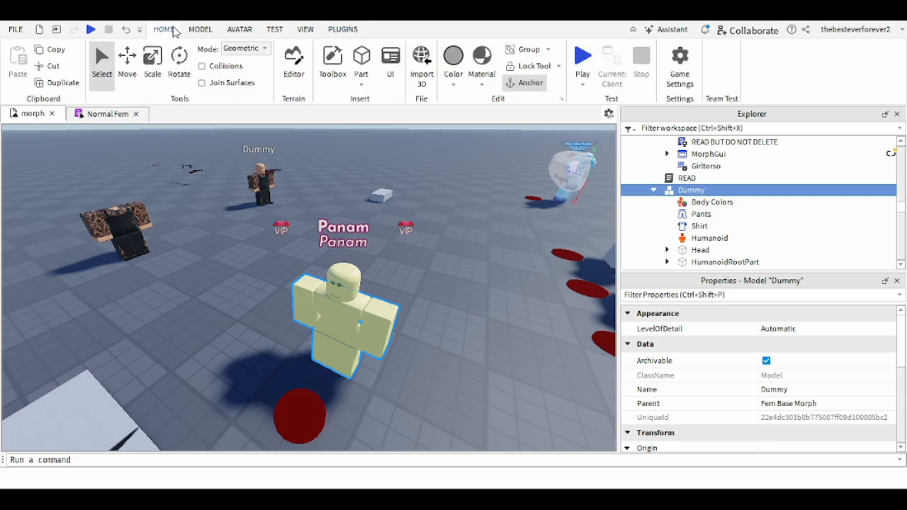
{"action": "left_click", "coordinate": [337, 65]}
{"action": "left_click", "coordinate": [46, 160]}
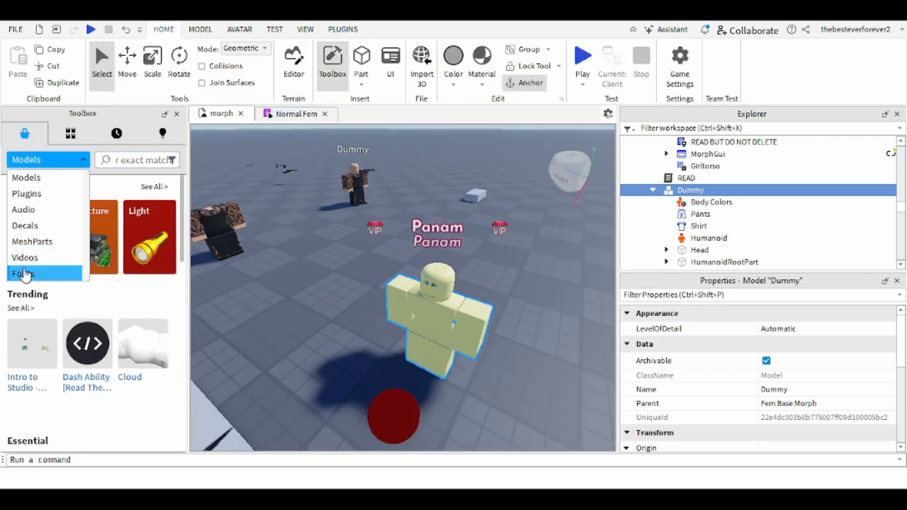
{"action": "left_click", "coordinate": [27, 193]}
{"action": "left_click", "coordinate": [124, 160]}
{"action": "type", "text": "cat"}
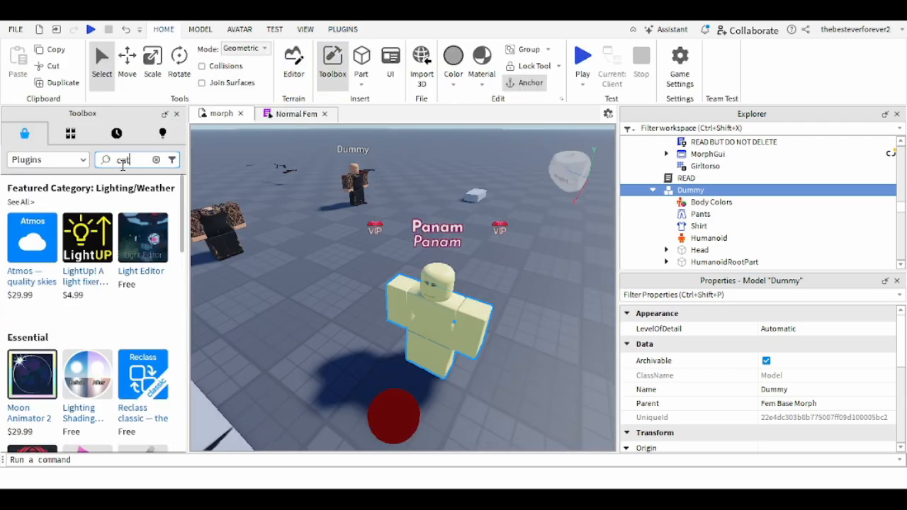
{"action": "type", "text": "alog inserter"}
{"action": "key", "text": "Return"}
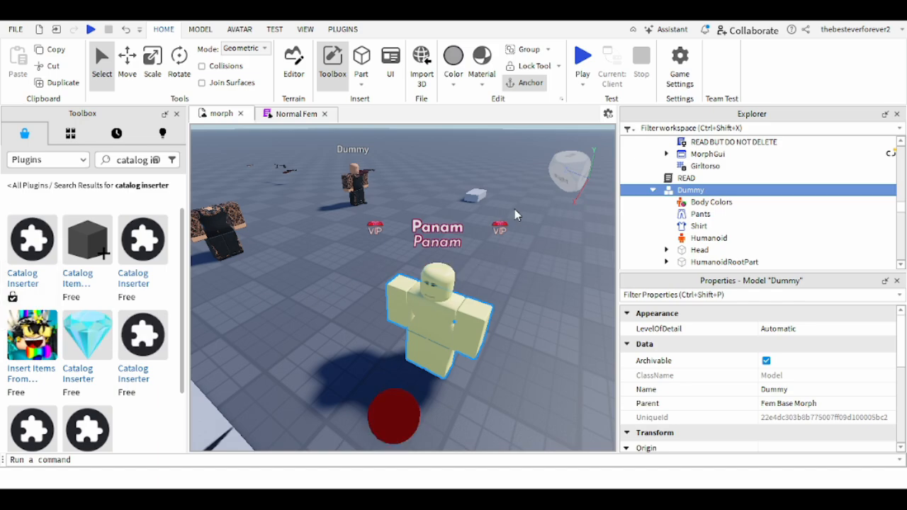
Step: Close the Toolbox and insert the Crossbody Bag Black accessory into the Dummy with the Catalog Inserter plugin
{"action": "left_click", "coordinate": [342, 29]}
{"action": "left_click", "coordinate": [176, 113]}
{"action": "left_click", "coordinate": [210, 68]}
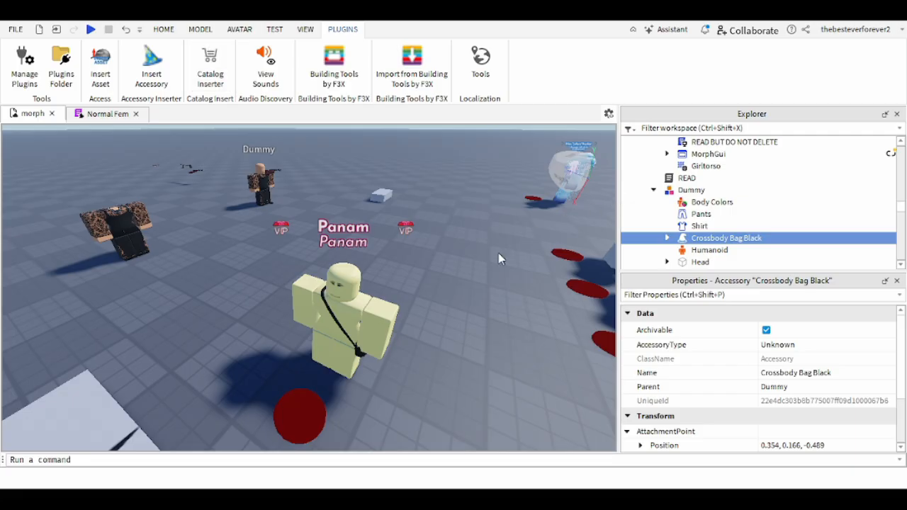
Step: Move the Handle part of the Crossbody Bag Black accessory into the Torso's Accessories folder
{"action": "key", "text": "f"}
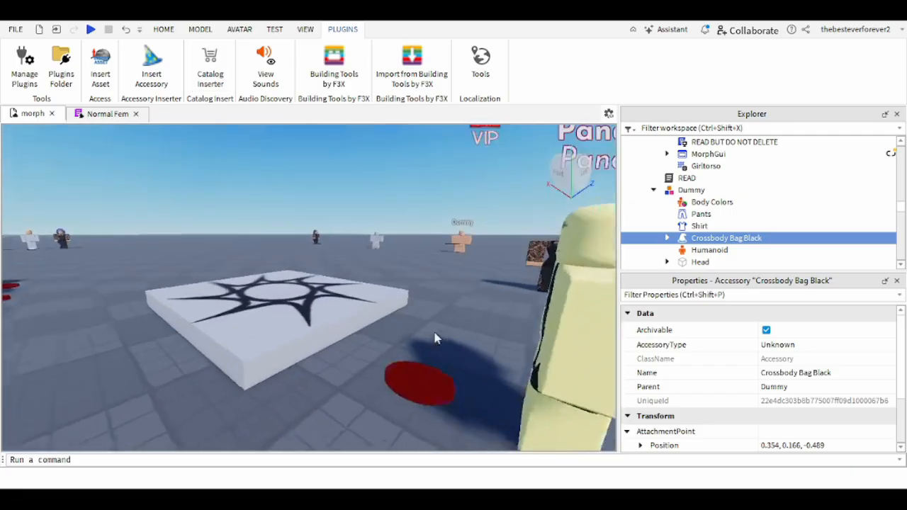
{"action": "right_click_drag", "start_coordinate": [433, 334], "coordinate": [434, 334]}
{"action": "scroll", "coordinate": [433, 335], "scroll_direction": "up", "scroll_amount": 2}
{"action": "scroll", "coordinate": [433, 335], "scroll_direction": "down", "scroll_amount": 4}
{"action": "scroll", "coordinate": [433, 335], "scroll_direction": "down", "scroll_amount": 3}
{"action": "right_click_drag", "start_coordinate": [422, 278], "coordinate": [400, 231]}
{"action": "scroll", "coordinate": [401, 248], "scroll_direction": "down", "scroll_amount": 1}
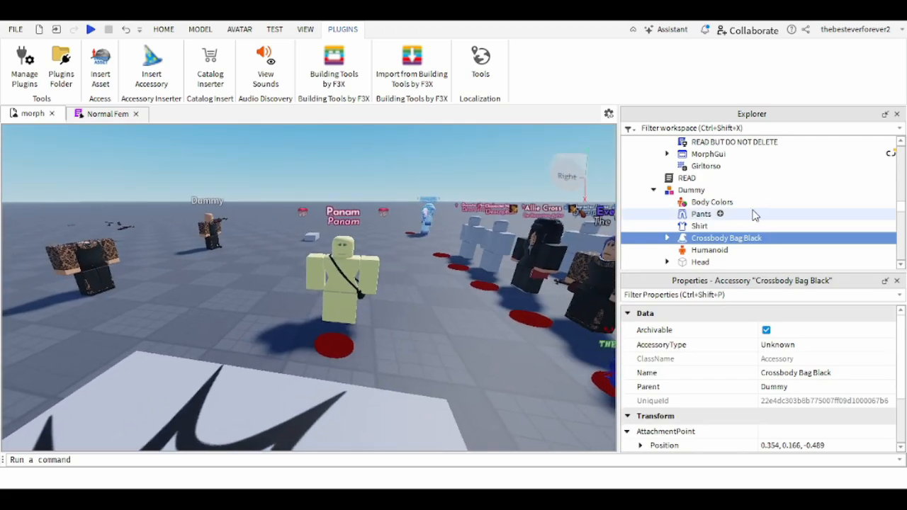
{"action": "scroll", "coordinate": [752, 211], "scroll_direction": "up", "scroll_amount": 3}
{"action": "left_click", "coordinate": [668, 179]}
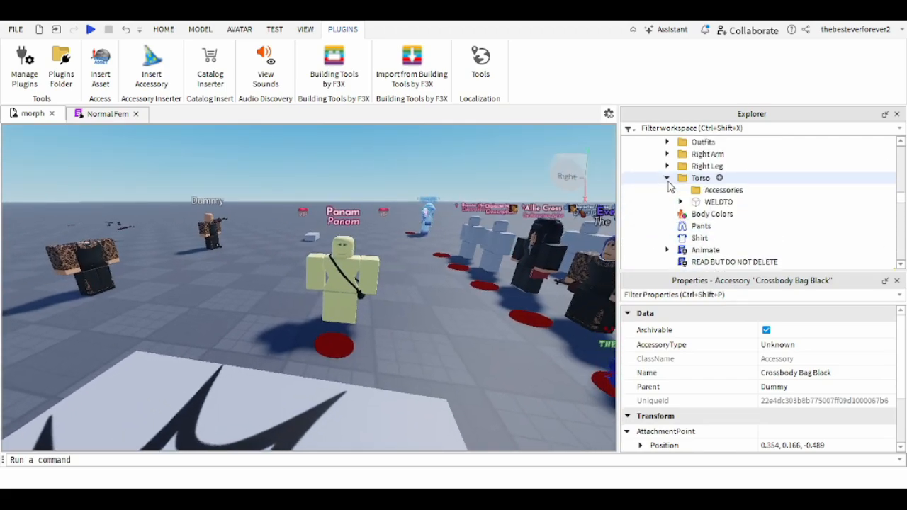
{"action": "scroll", "coordinate": [668, 183], "scroll_direction": "down", "scroll_amount": 4}
{"action": "left_click", "coordinate": [667, 229]}
{"action": "left_click_drag", "start_coordinate": [712, 242], "coordinate": [721, 190]}
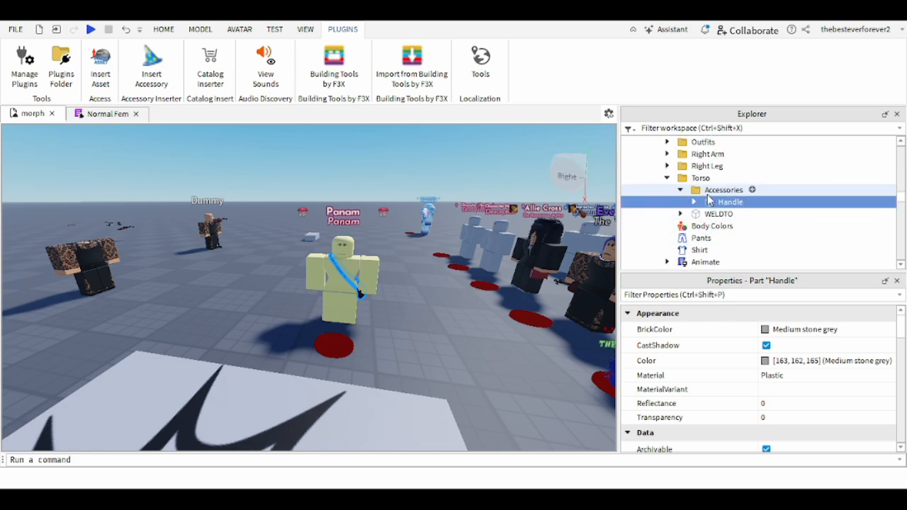
Step: Rename the Handle part in the Torso's Accessories folder as Bag
{"action": "scroll", "coordinate": [822, 398], "scroll_direction": "down", "scroll_amount": 3}
{"action": "left_click", "coordinate": [783, 365]}
{"action": "type", "text": "Bag"}
{"action": "key", "text": "Return"}
Step: Playtest the place and use the red pad beside the Panam model to morph into it wearing the bag
{"action": "left_click", "coordinate": [200, 29]}
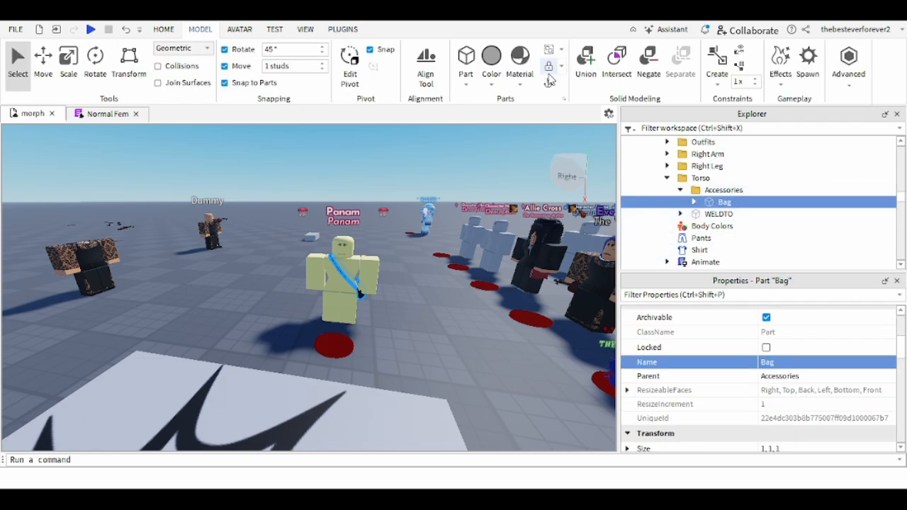
{"action": "left_click", "coordinate": [91, 29]}
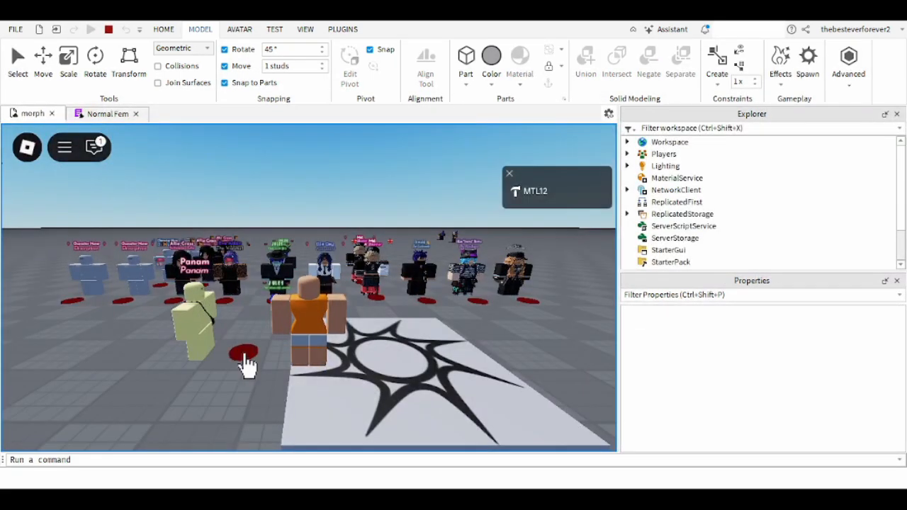
{"action": "left_click", "coordinate": [244, 355]}
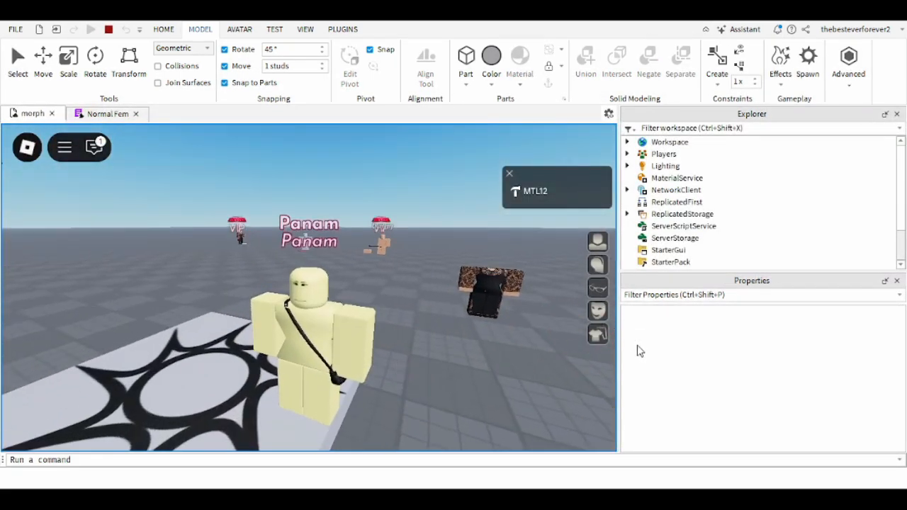
Step: Open the morph's accessories window during the playtest, move it beside the character and toggle the Bag accessory
{"action": "left_click", "coordinate": [597, 289]}
{"action": "left_click_drag", "start_coordinate": [90, 243], "coordinate": [381, 261]}
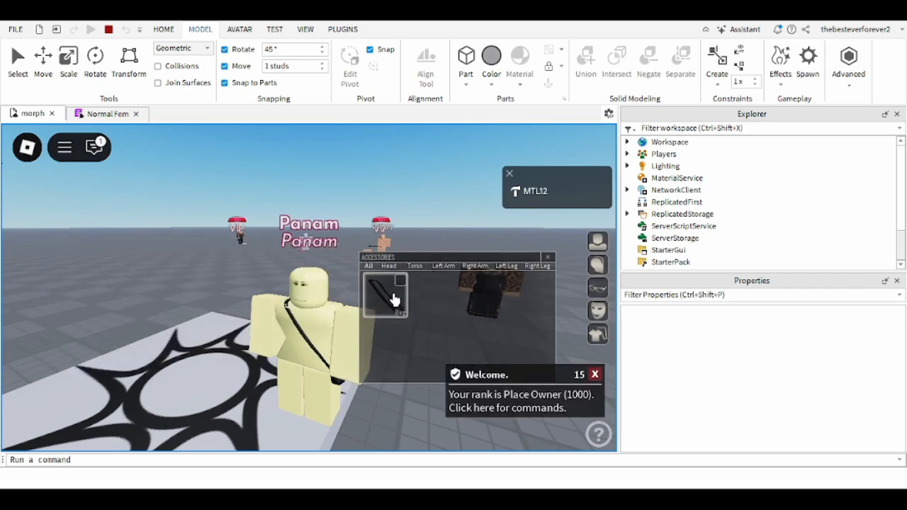
{"action": "left_click", "coordinate": [394, 299]}
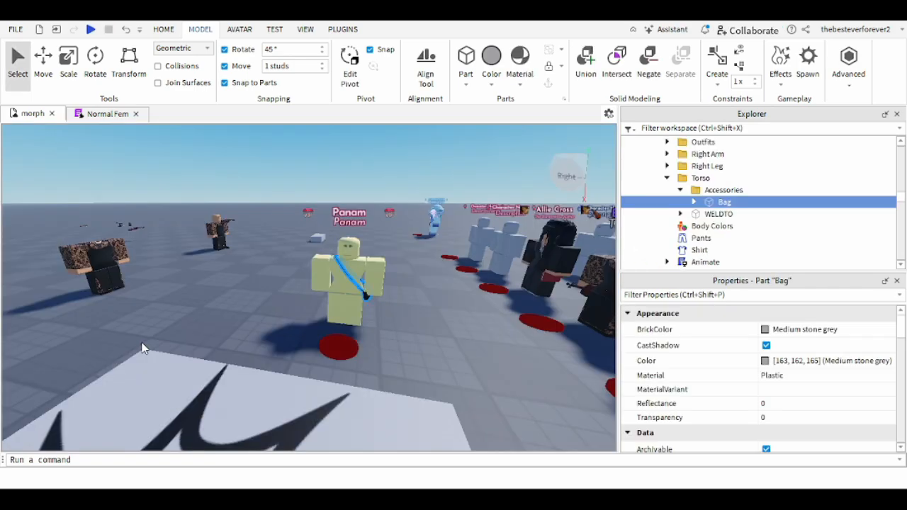
Step: Expand the morph's SETTINGS and select the Skinny value to inspect its properties
{"action": "scroll", "coordinate": [701, 224], "scroll_direction": "down", "scroll_amount": 3}
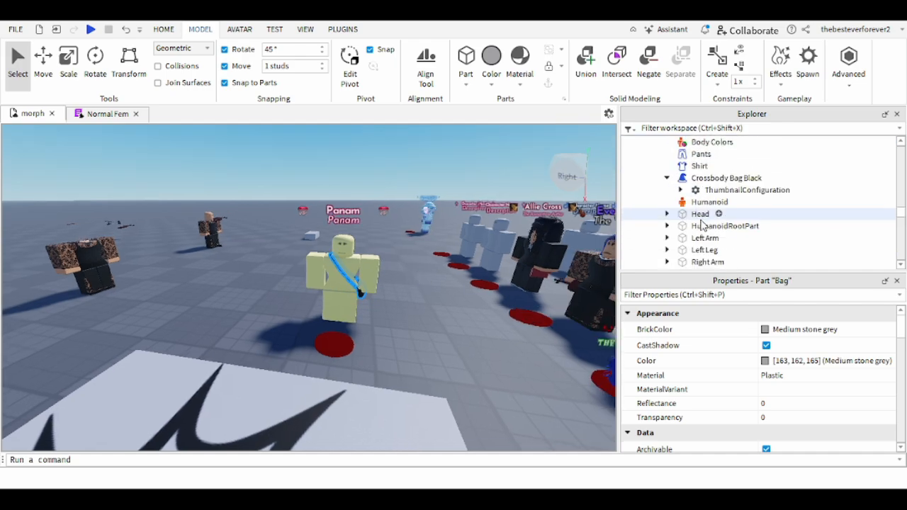
{"action": "key", "text": "f"}
{"action": "scroll", "coordinate": [691, 241], "scroll_direction": "down", "scroll_amount": 4}
{"action": "left_click", "coordinate": [653, 225]}
{"action": "scroll", "coordinate": [715, 247], "scroll_direction": "down", "scroll_amount": 1}
{"action": "left_click", "coordinate": [701, 254]}
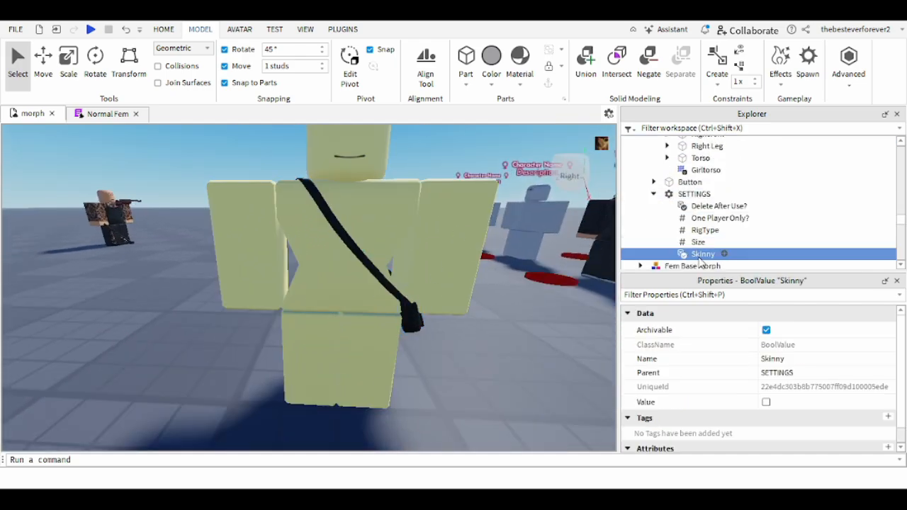
Step: Clear the Skinny selection and select the Panam Fem Base Morph model in the scene
{"action": "left_click", "coordinate": [498, 374]}
{"action": "scroll", "coordinate": [498, 375], "scroll_direction": "down", "scroll_amount": 3}
{"action": "right_click_drag", "start_coordinate": [497, 374], "coordinate": [498, 375]}
{"action": "scroll", "coordinate": [498, 374], "scroll_direction": "up", "scroll_amount": 5}
{"action": "scroll", "coordinate": [497, 375], "scroll_direction": "down", "scroll_amount": 5}
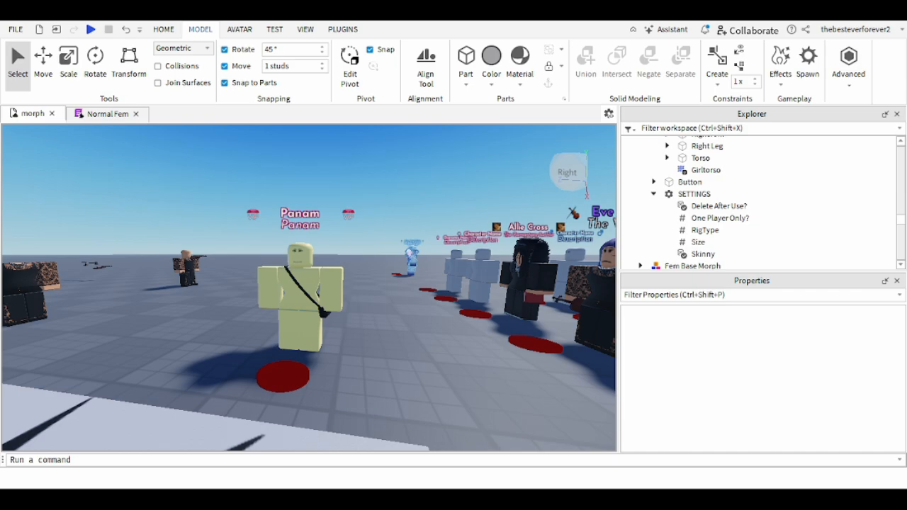
{"action": "right_click_drag", "start_coordinate": [352, 384], "coordinate": [326, 367]}
{"action": "left_click", "coordinate": [326, 368]}
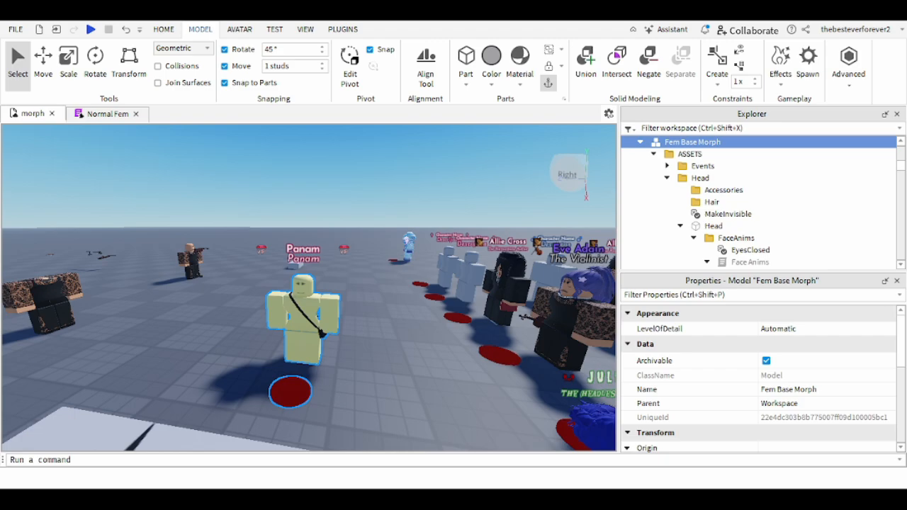
Step: Duplicate the Template folder inside the Outfits folder and rename the copy as Outfit1
{"action": "scroll", "coordinate": [682, 172], "scroll_direction": "up", "scroll_amount": 4}
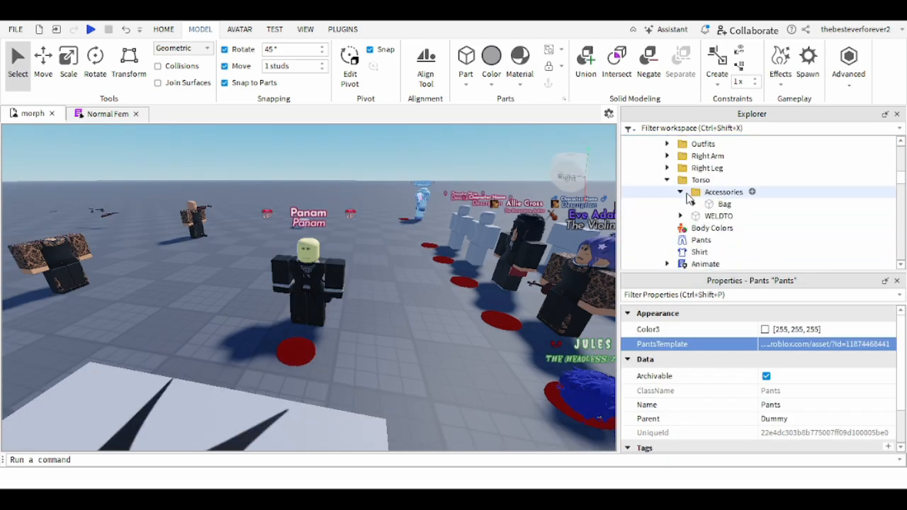
{"action": "left_click", "coordinate": [680, 156]}
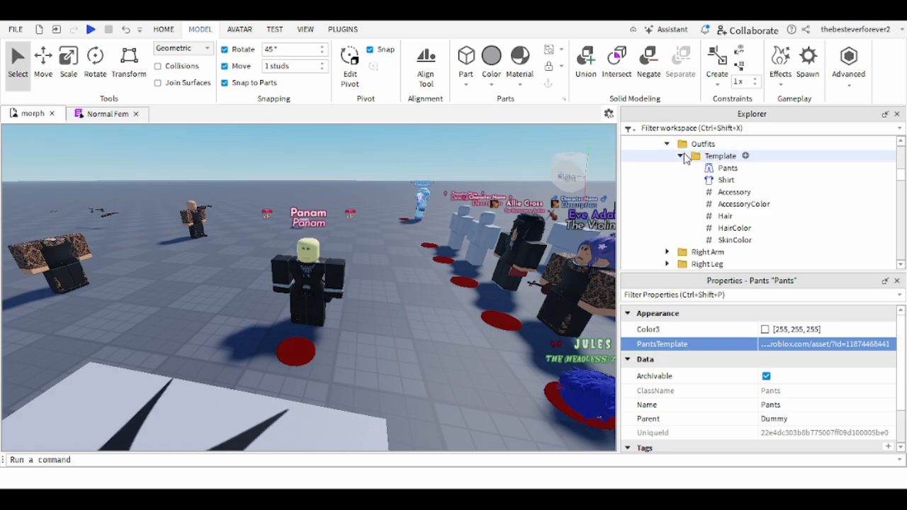
{"action": "left_click", "coordinate": [682, 157]}
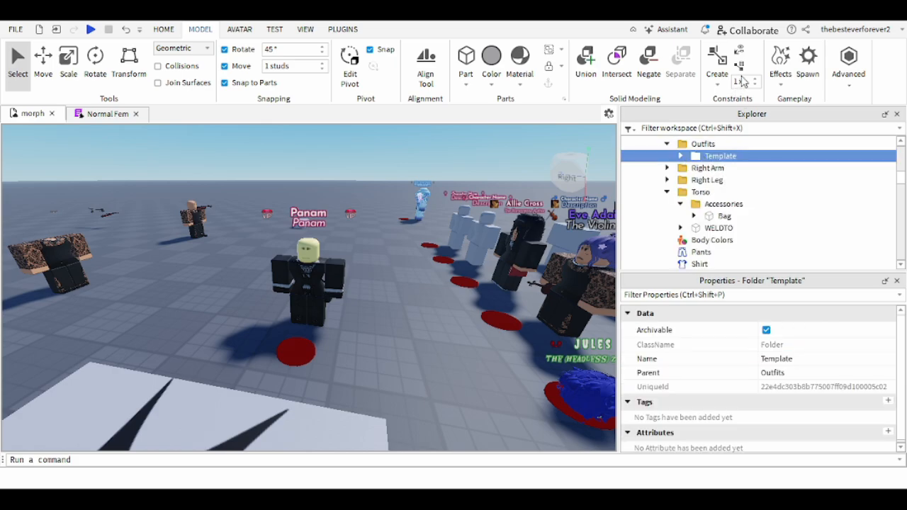
{"action": "key", "text": "ctrl+d"}
{"action": "left_click", "coordinate": [769, 359]}
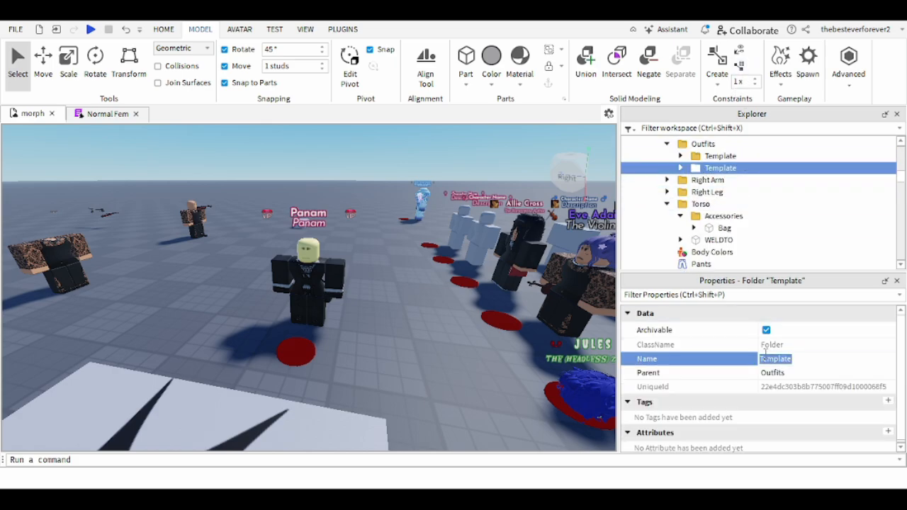
{"action": "type", "text": "Outfit1"}
{"action": "key", "text": "Return"}
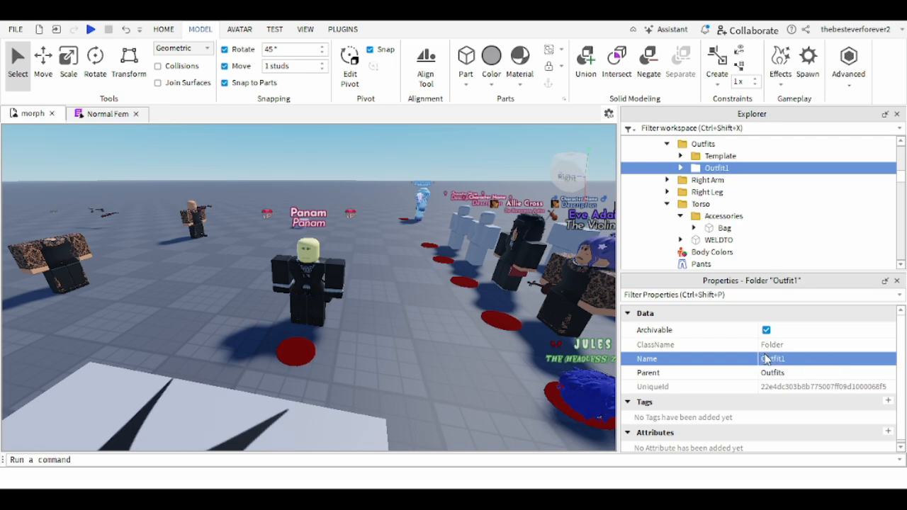
Step: Delete the Accessory, AccessoryColor, Hair, HairColor and SkinColor values from the Outfit1 folder
{"action": "left_click", "coordinate": [679, 169]}
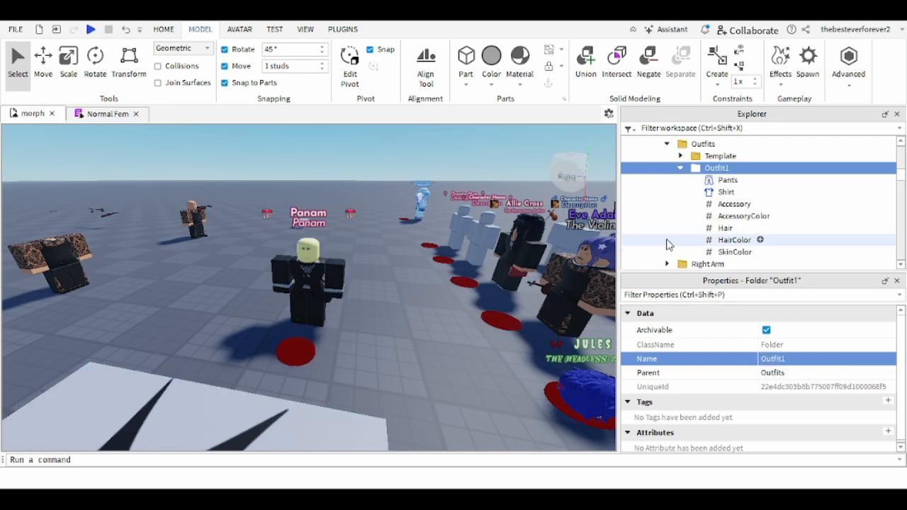
{"action": "left_click", "coordinate": [734, 204]}
{"action": "left_click", "coordinate": [729, 252], "text": "shift"}
{"action": "key", "text": "Delete"}
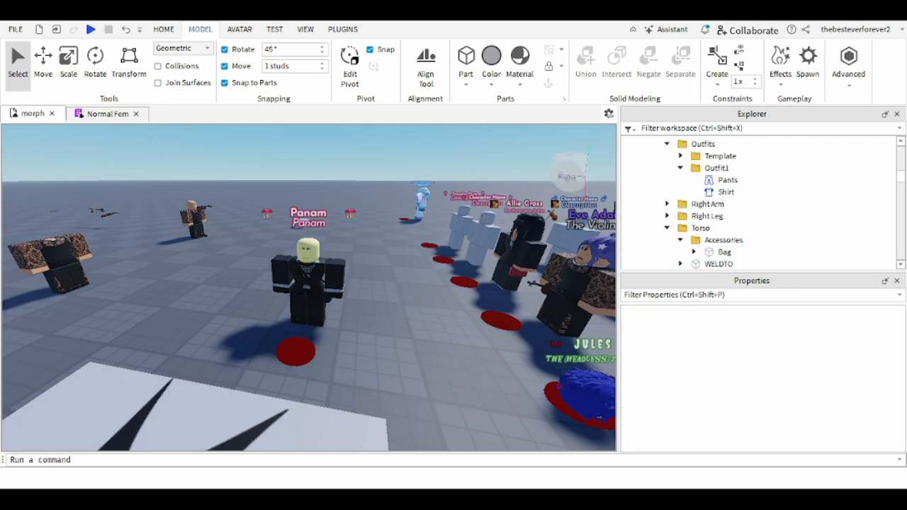
{"action": "left_click", "coordinate": [730, 192]}
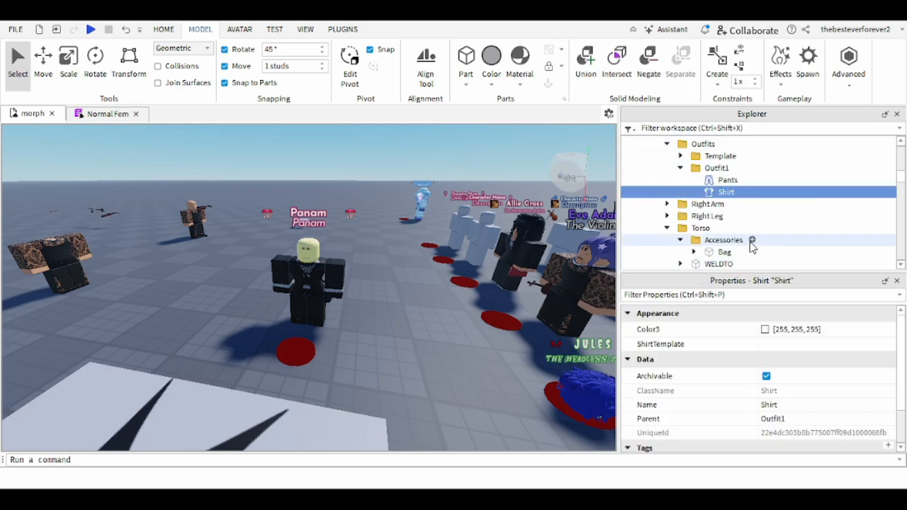
{"action": "left_click", "coordinate": [777, 346]}
{"action": "type", "text": "http://www.roblox.com/asset/?id=231254168"}
{"action": "key", "text": "Return"}
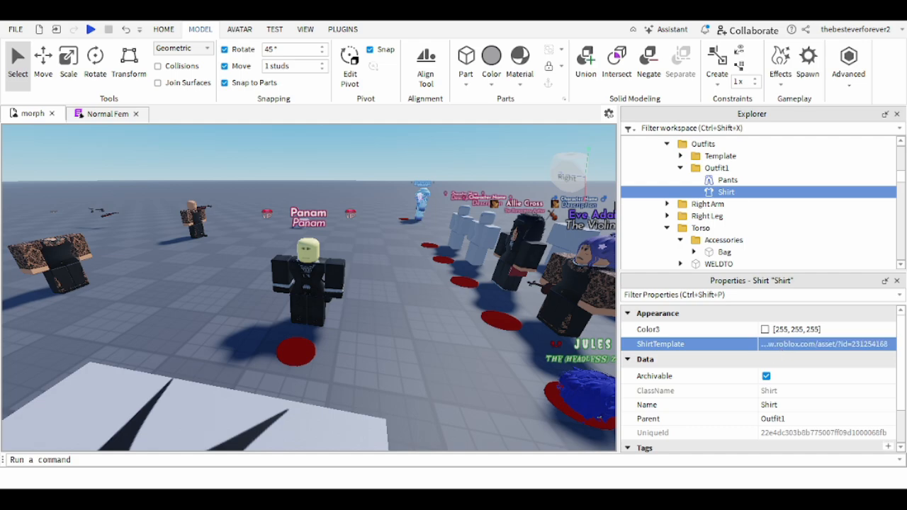
{"action": "left_click", "coordinate": [727, 180]}
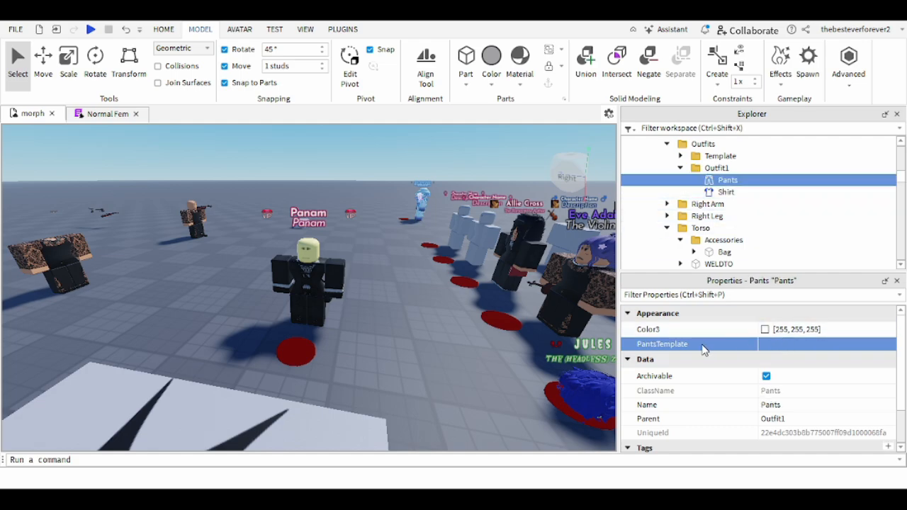
{"action": "left_click", "coordinate": [391, 338]}
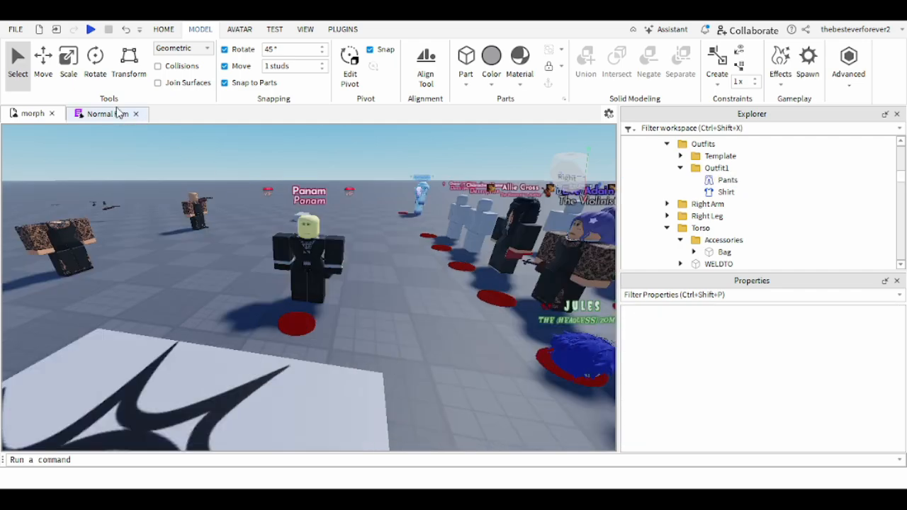
Step: Playtest the place, morph into Panam, open the Outfits window and move it beside the character
{"action": "left_click", "coordinate": [91, 31]}
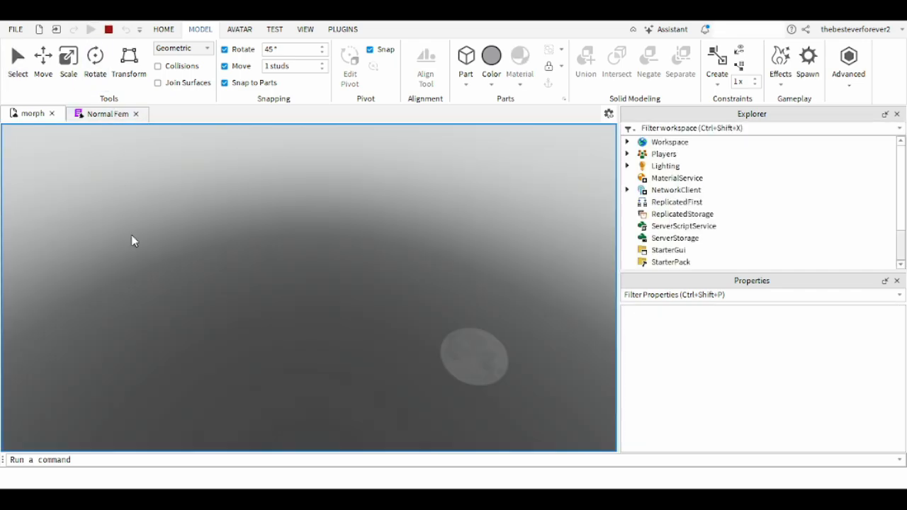
{"action": "key", "text": "w"}
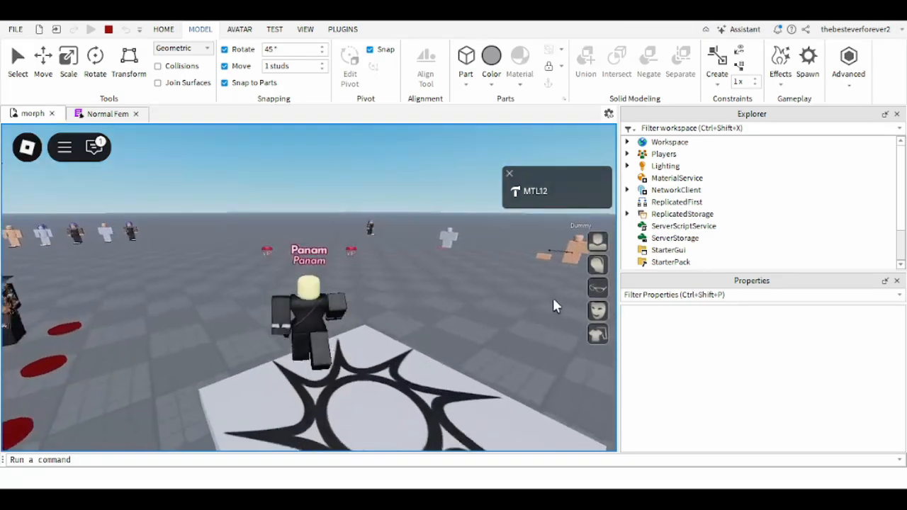
{"action": "key", "text": "s"}
{"action": "left_click", "coordinate": [597, 338]}
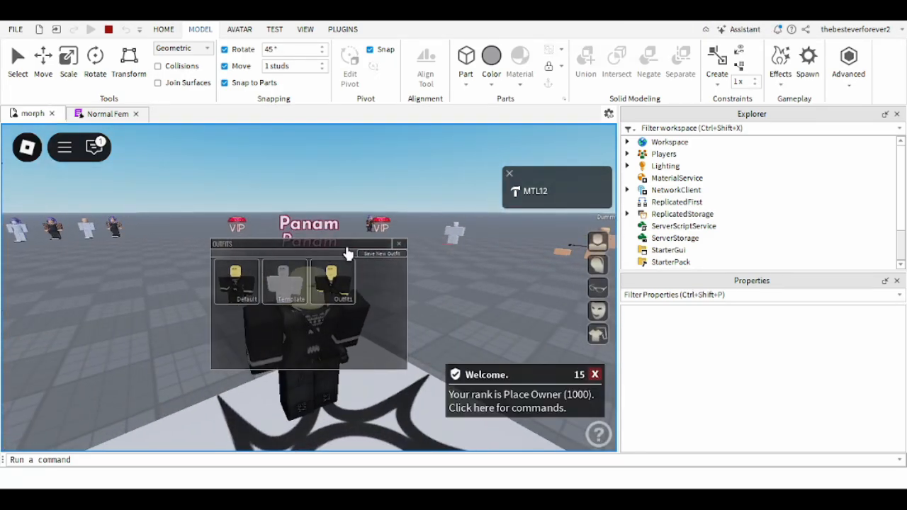
{"action": "left_click_drag", "start_coordinate": [347, 248], "coordinate": [527, 219]}
Step: Test switching the character between the Outfit1, Default and Template outfits and stop the playtest
{"action": "left_click", "coordinate": [514, 262]}
{"action": "left_click", "coordinate": [423, 270]}
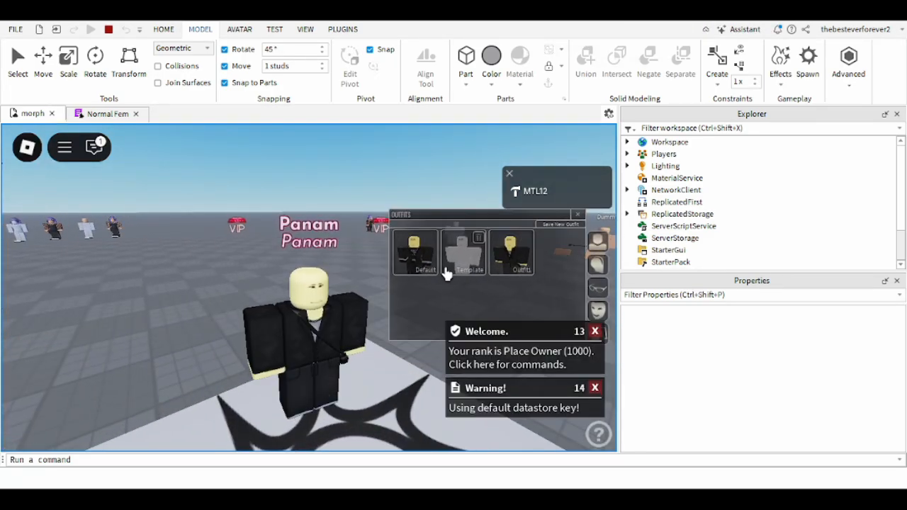
{"action": "left_click", "coordinate": [455, 267]}
{"action": "left_click", "coordinate": [522, 270]}
{"action": "left_click", "coordinate": [416, 259]}
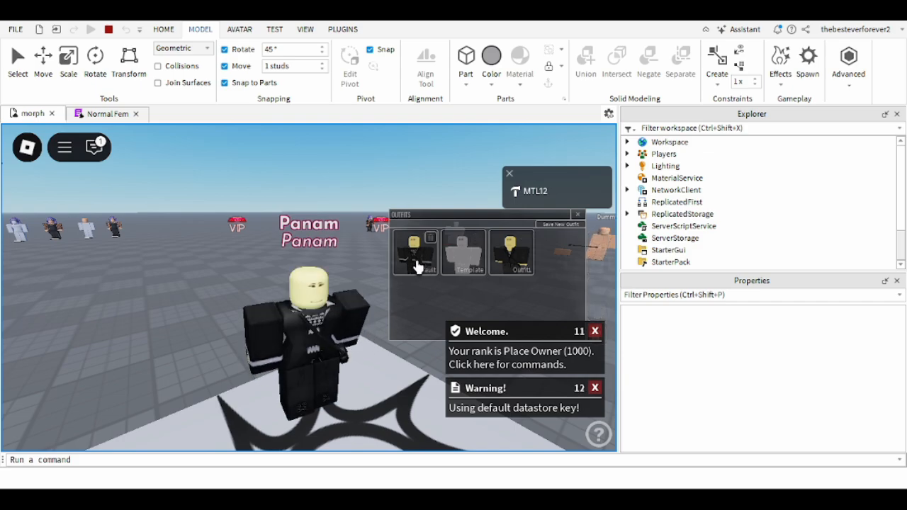
{"action": "left_click", "coordinate": [471, 262]}
{"action": "left_click", "coordinate": [415, 250]}
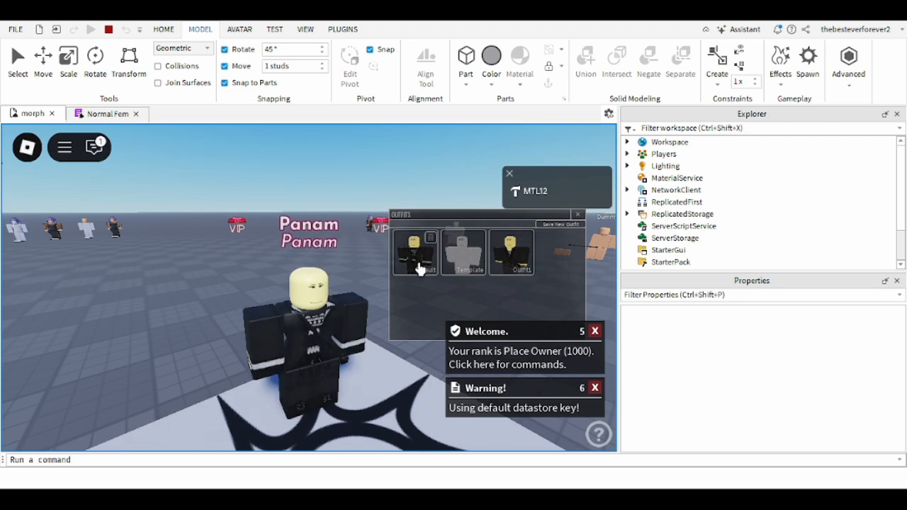
{"action": "left_click", "coordinate": [109, 29]}
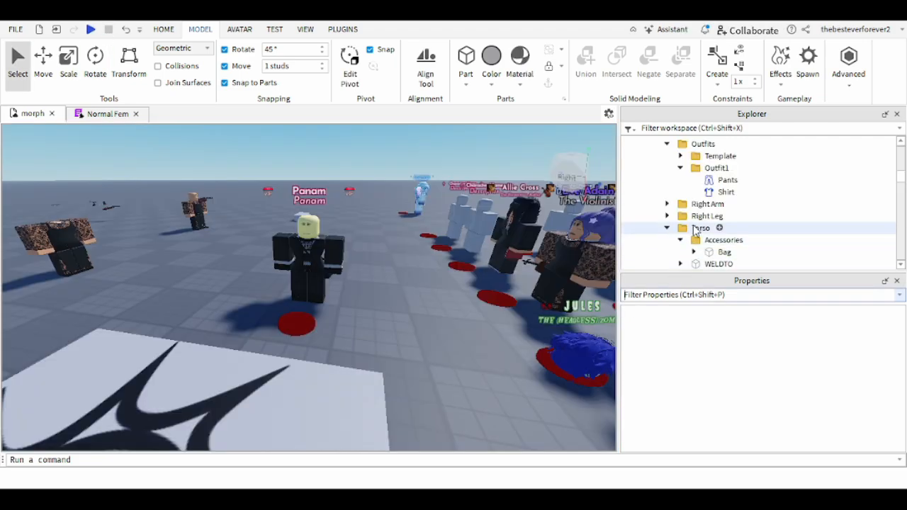
Step: Copy the Girltorso character mesh from the ASSETS folder into the Outfit1 folder and clear the selection
{"action": "scroll", "coordinate": [698, 206], "scroll_direction": "down", "scroll_amount": 5}
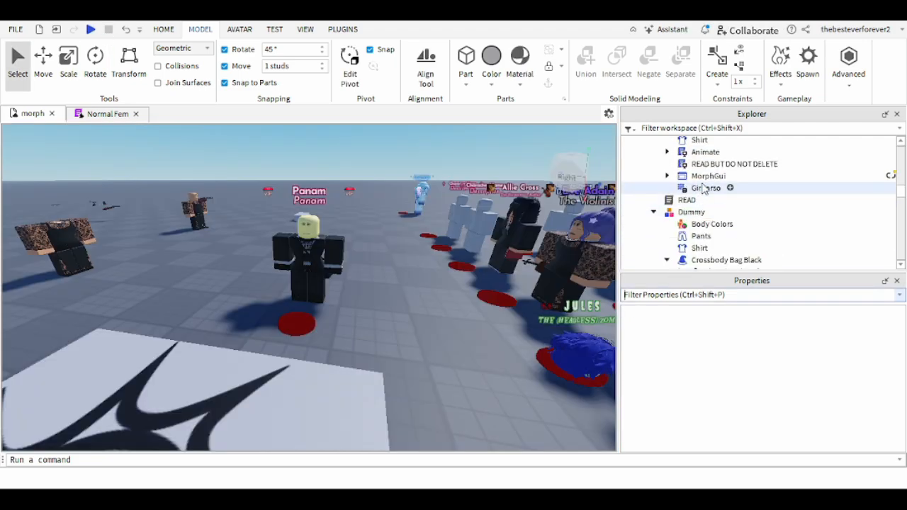
{"action": "left_click", "coordinate": [703, 188]}
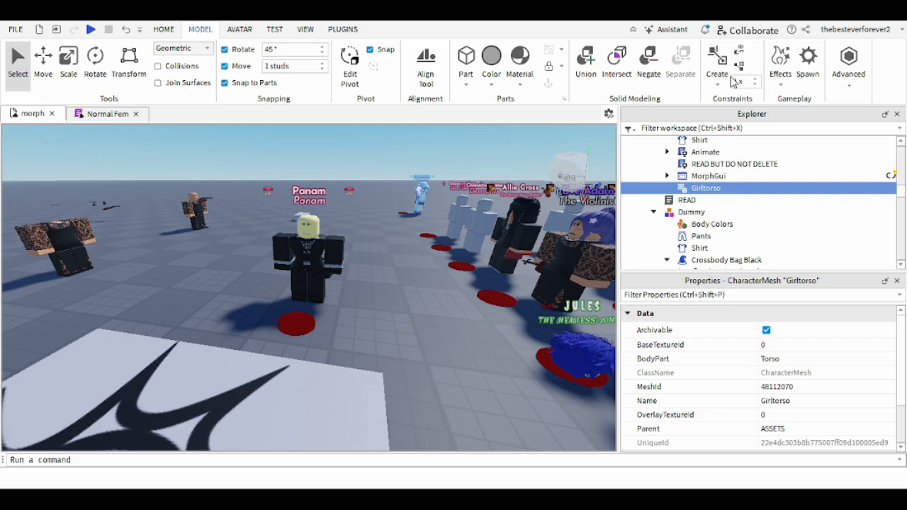
{"action": "left_click_drag", "start_coordinate": [706, 188], "coordinate": [716, 168]}
{"action": "scroll", "coordinate": [753, 210], "scroll_direction": "up", "scroll_amount": 4}
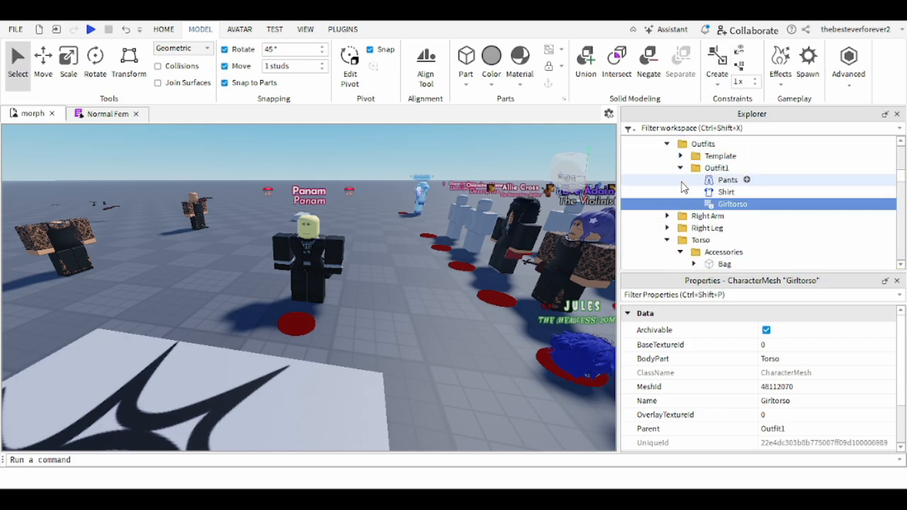
{"action": "left_click", "coordinate": [374, 322]}
{"action": "right_click_drag", "start_coordinate": [347, 298], "coordinate": [347, 298]}
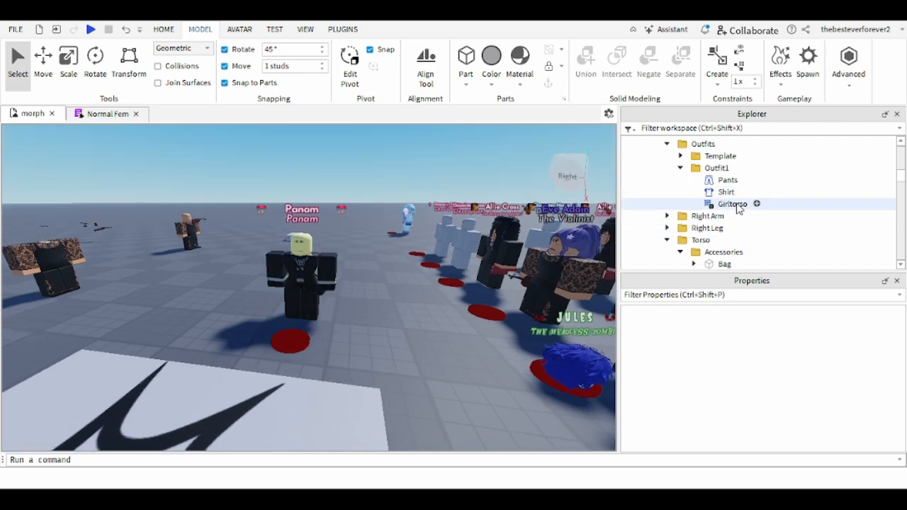